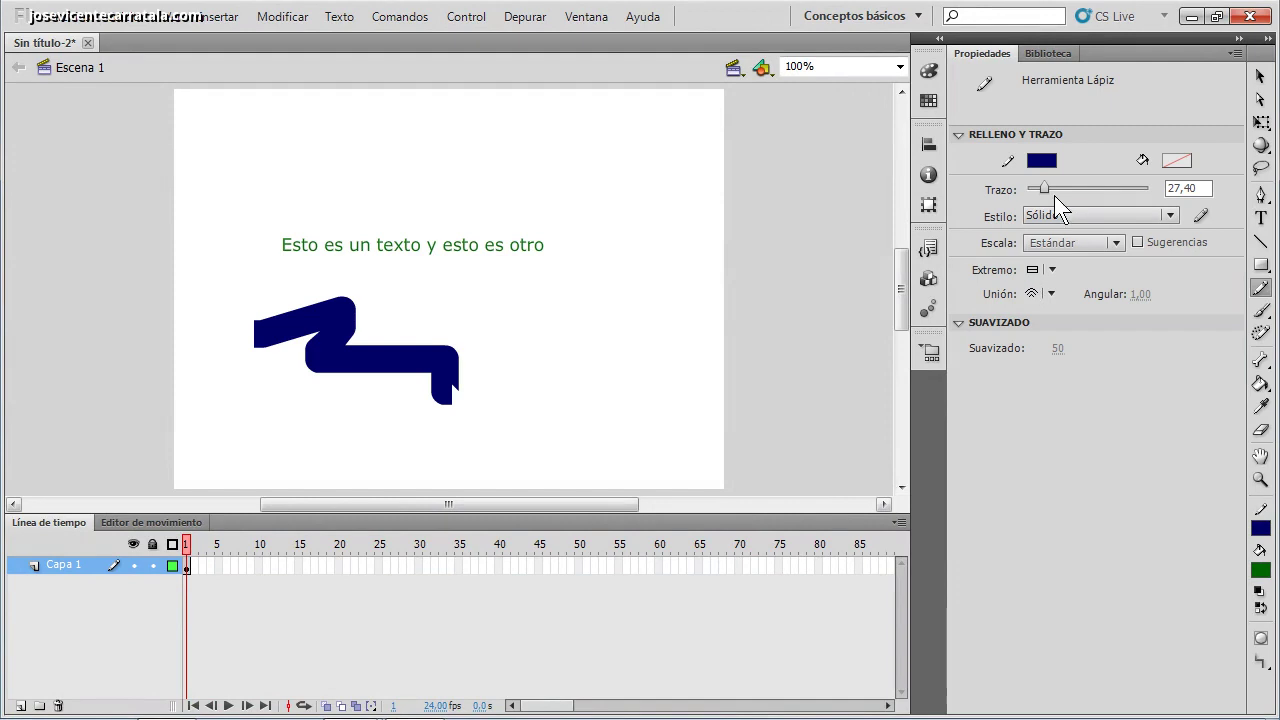
- Set the pencil stroke to 5,90, draw a solid curve beside the text, and add a second curve in the Discontinua style
drag(1043, 189, 1031, 189)
mouse_move(543, 140)
mouse_down()
mouse_move(596, 155)
mouse_move(623, 209)
mouse_move(623, 290)
mouse_up()
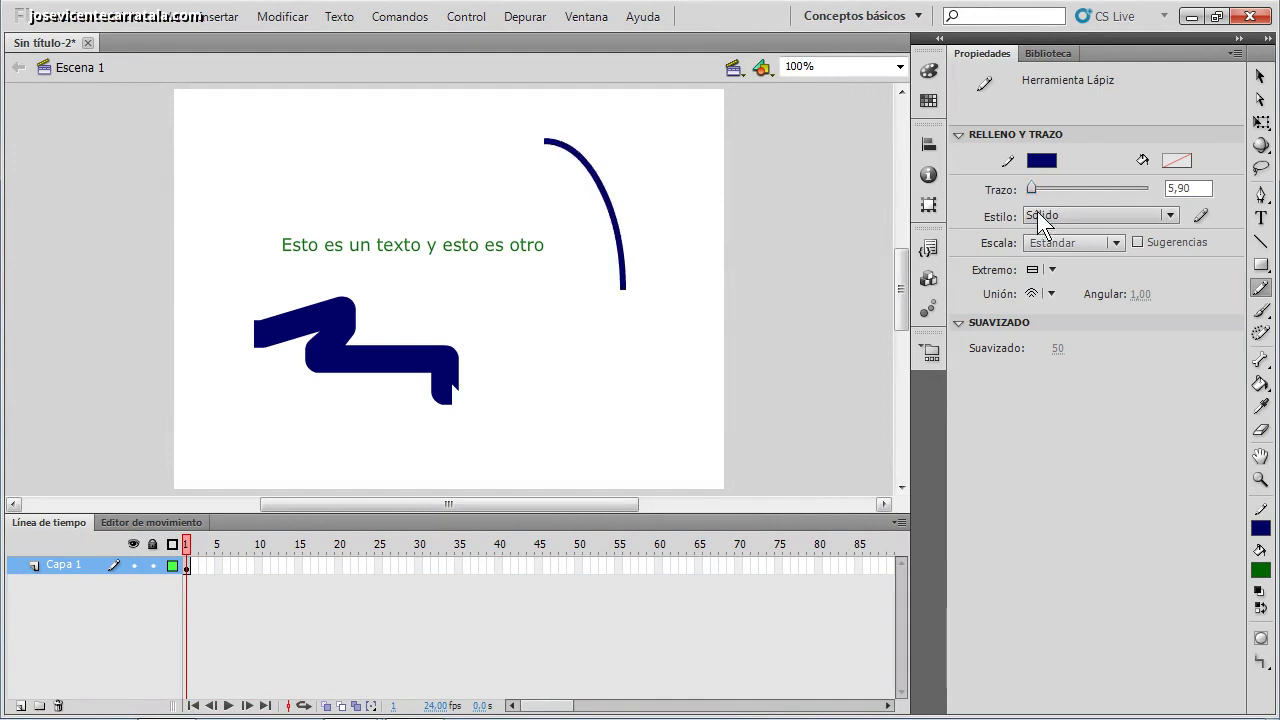
click(1053, 214)
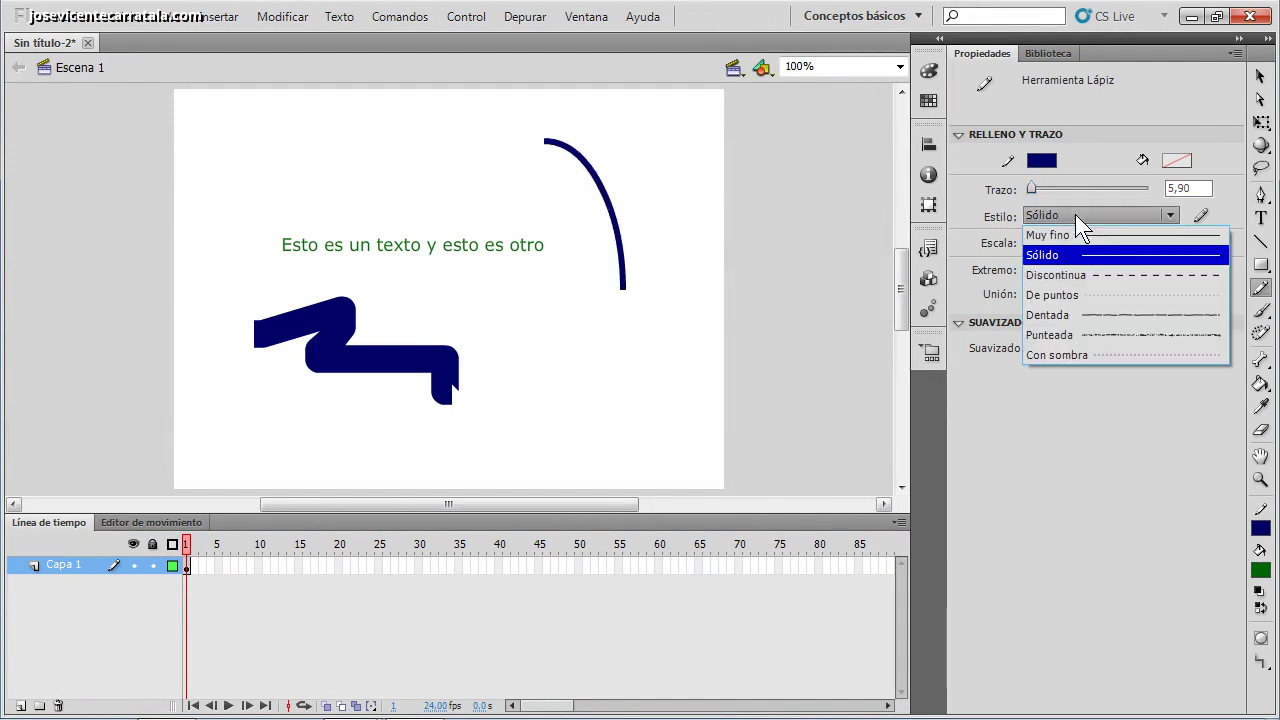
click(1086, 274)
mouse_move(624, 160)
mouse_down()
mouse_move(670, 212)
mouse_move(667, 340)
mouse_up()
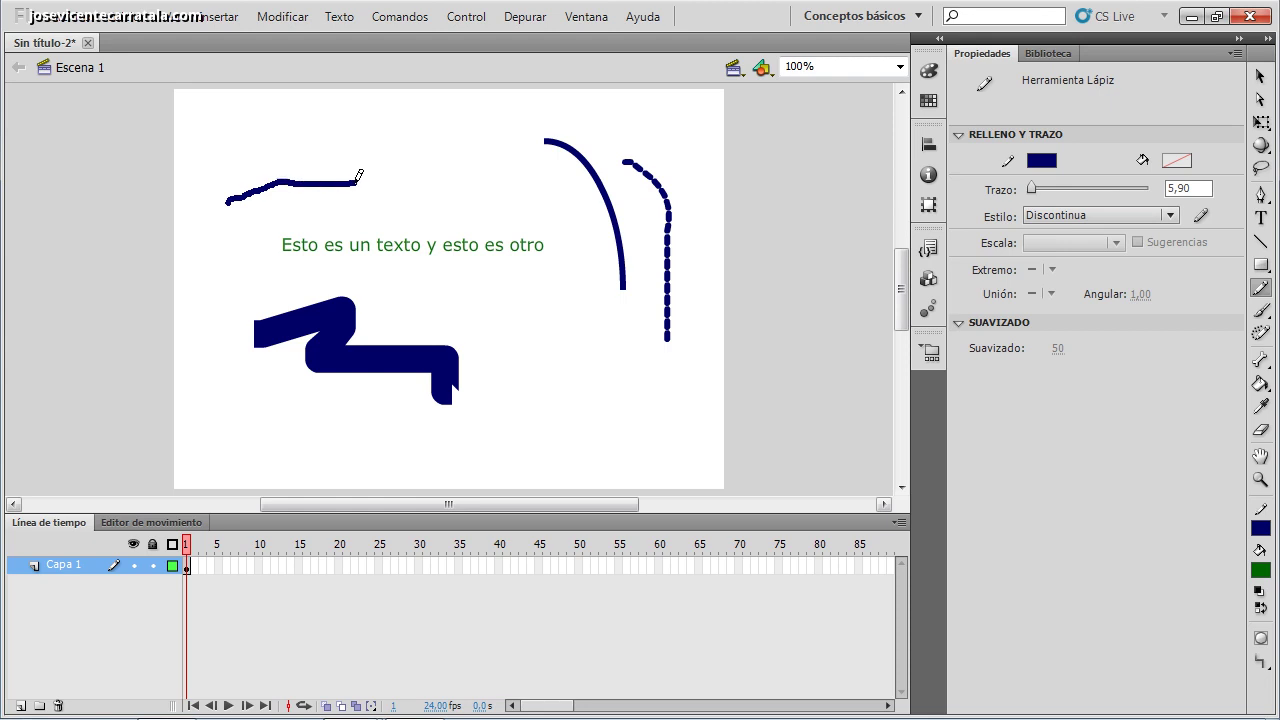
- Draw more dashed, roughly horizontal pencil lines across the area above the green text
drag(359, 183, 360, 184)
drag(344, 169, 449, 169)
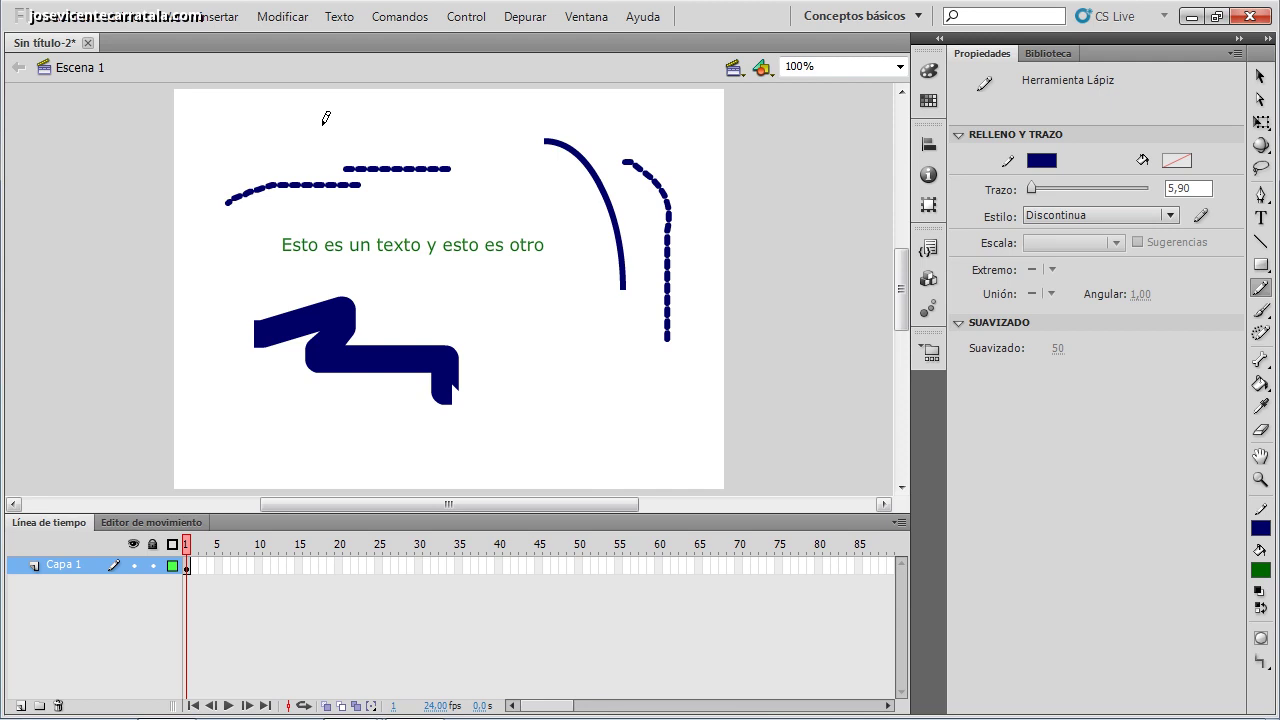
drag(321, 123, 478, 130)
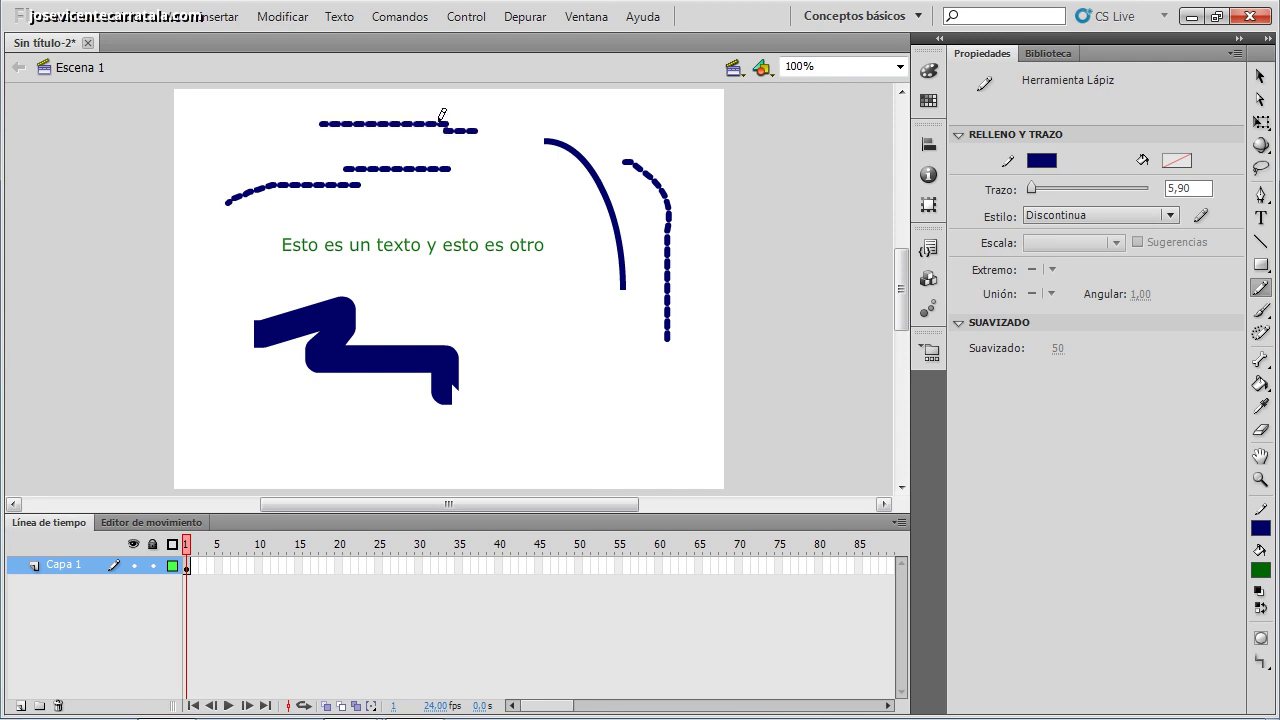
- Paint several green freehand strokes with the Brush tool in the lower part of the stage, beside the thick blue line
click(1262, 313)
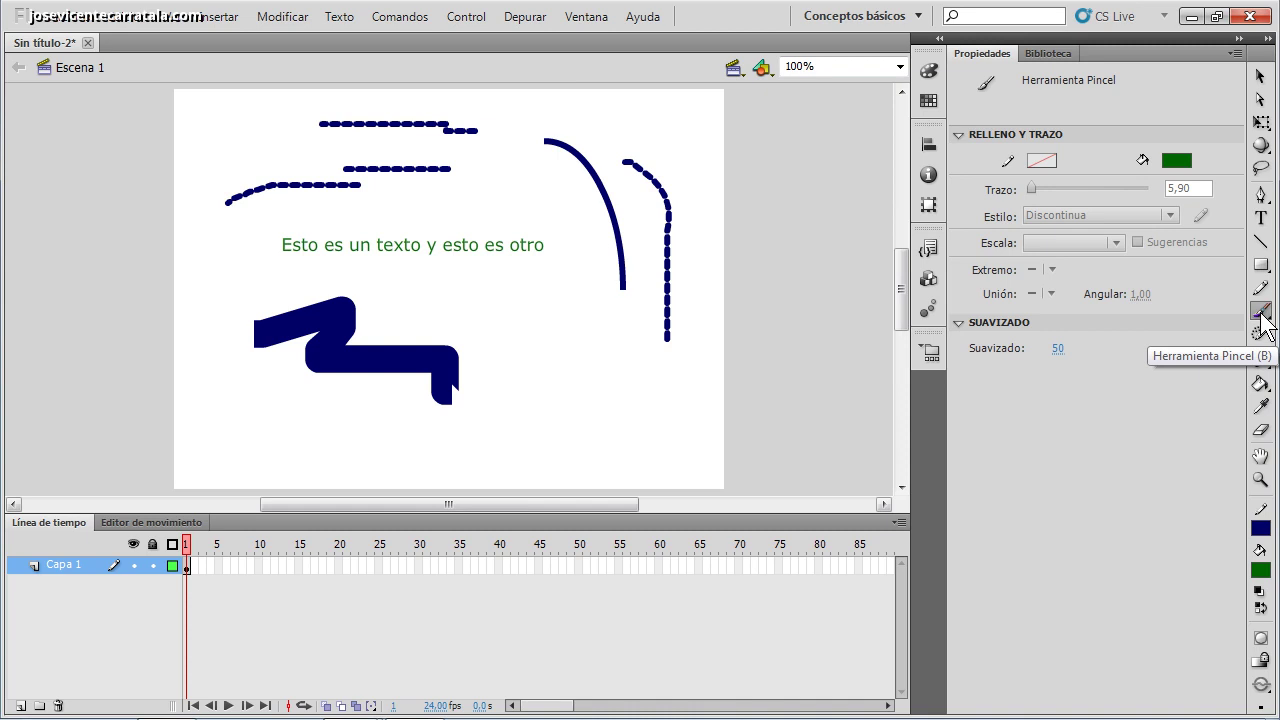
click(1261, 312)
click(1262, 316)
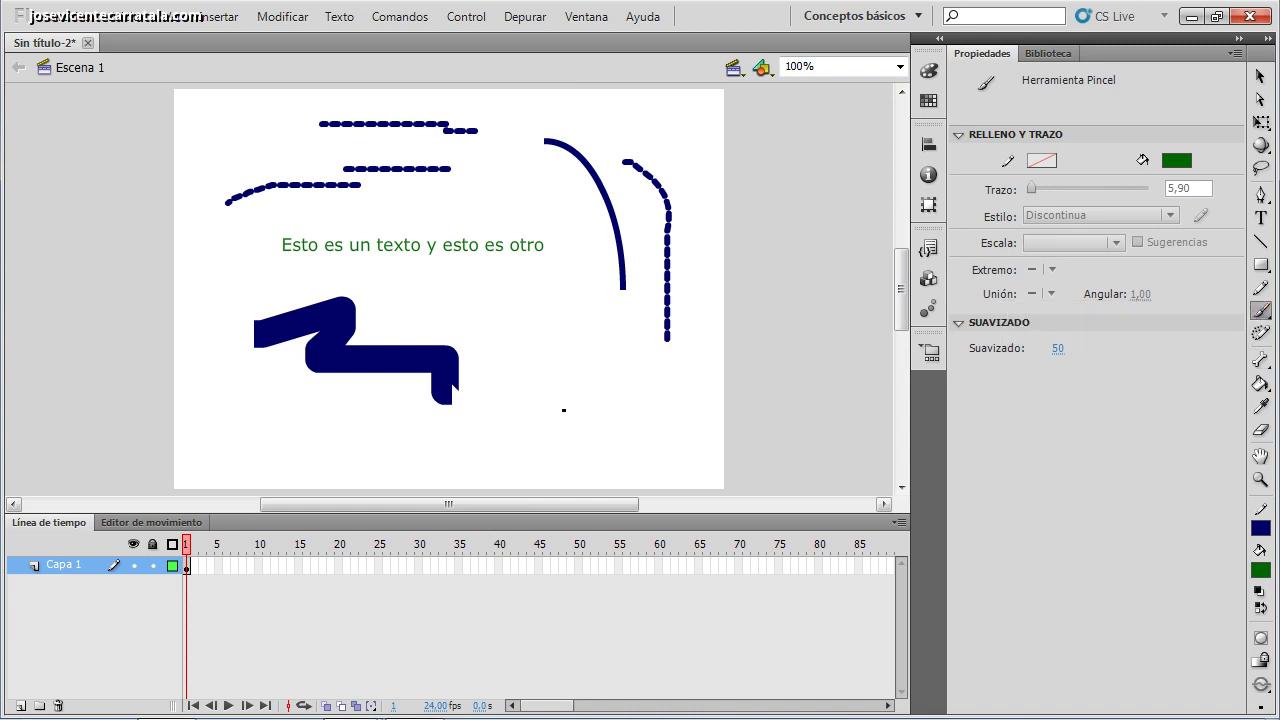
drag(518, 405, 608, 372)
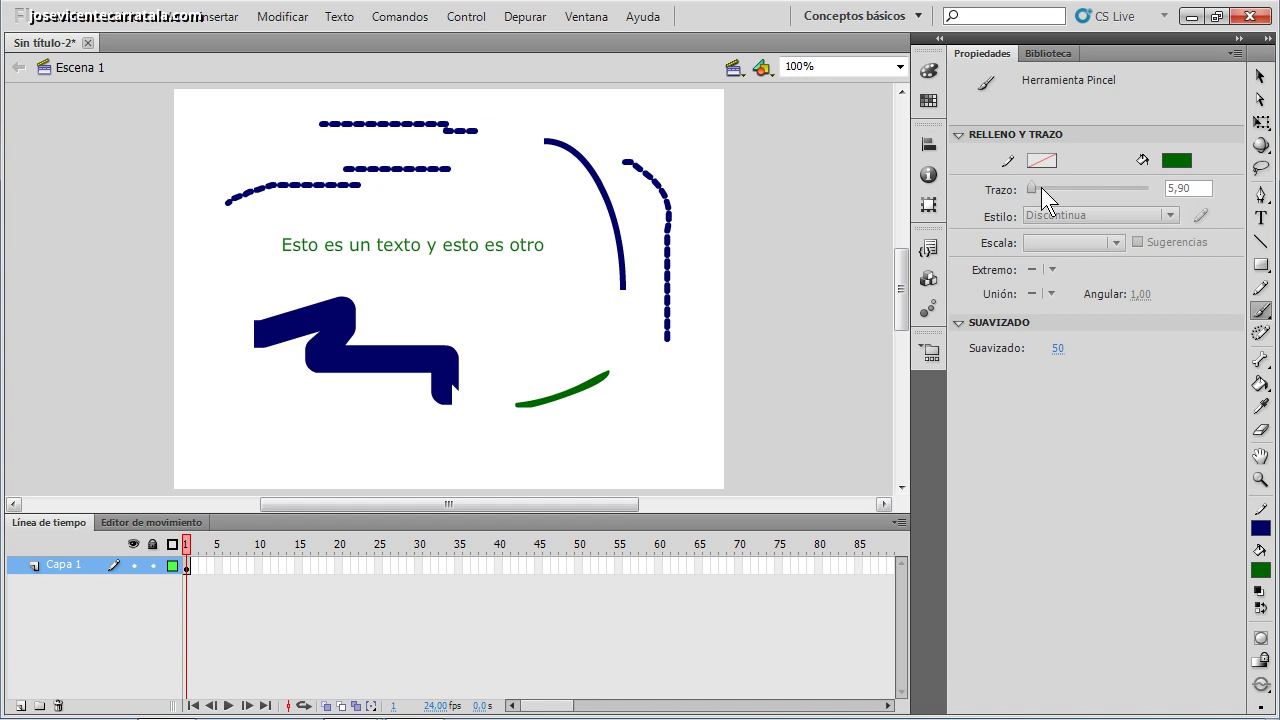
drag(621, 355, 624, 355)
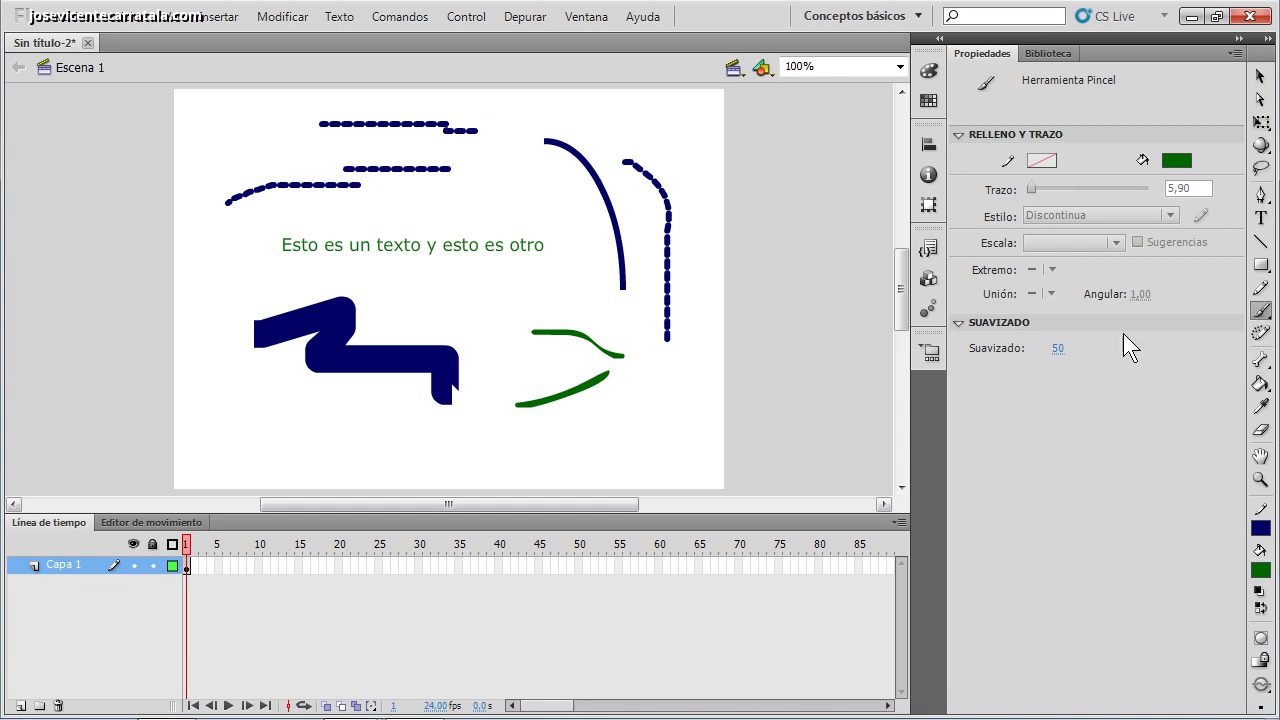
drag(500, 297, 597, 313)
mouse_move(508, 433)
mouse_down()
mouse_move(593, 443)
mouse_move(645, 427)
mouse_up()
drag(679, 385, 681, 383)
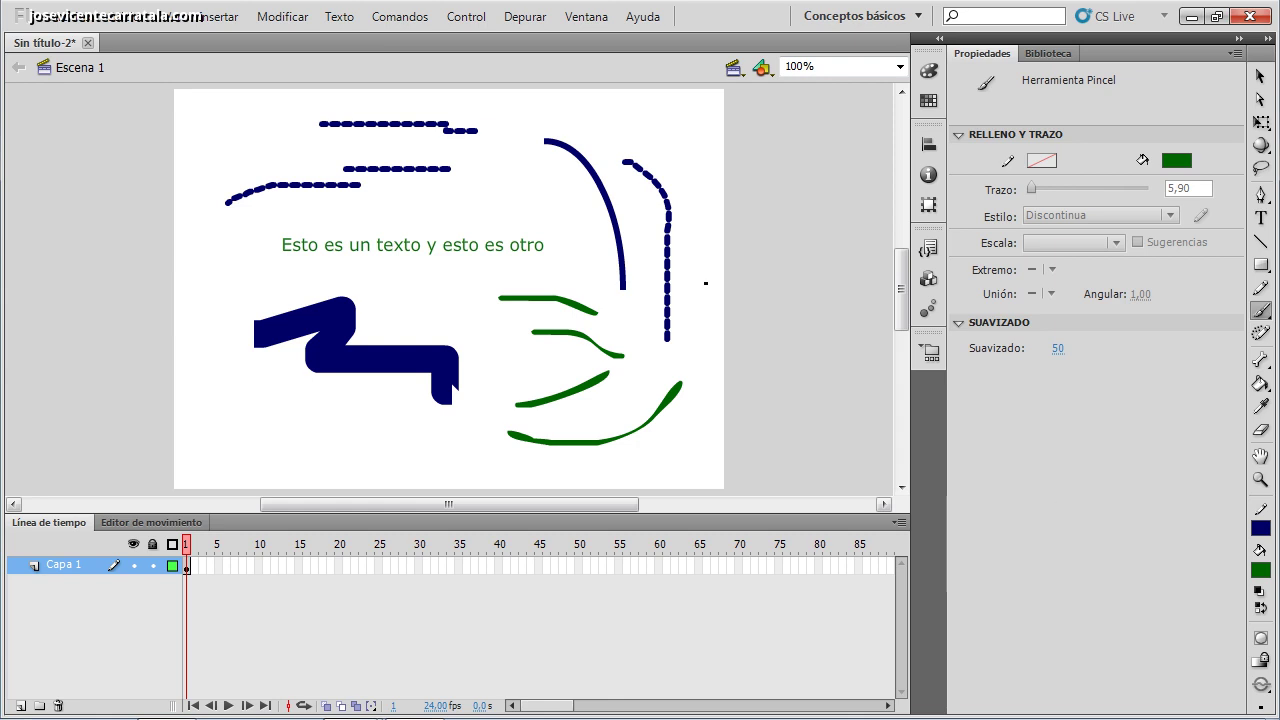
- Select all the artwork on the stage, including the text, and delete it
click(1261, 80)
drag(754, 104, 117, 476)
key(Delete)
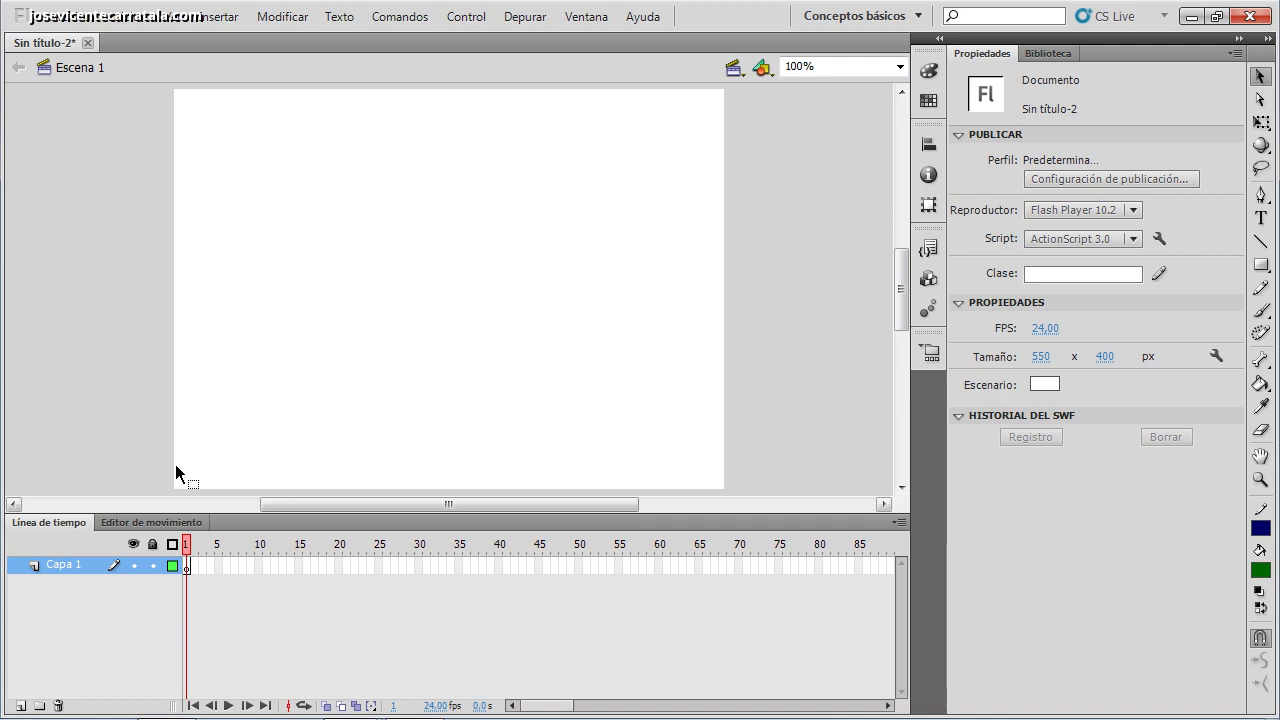
- Fill the stage with the Deco tool's Relleno de enredadera pattern in its default shapes, and delete the result
click(1260, 336)
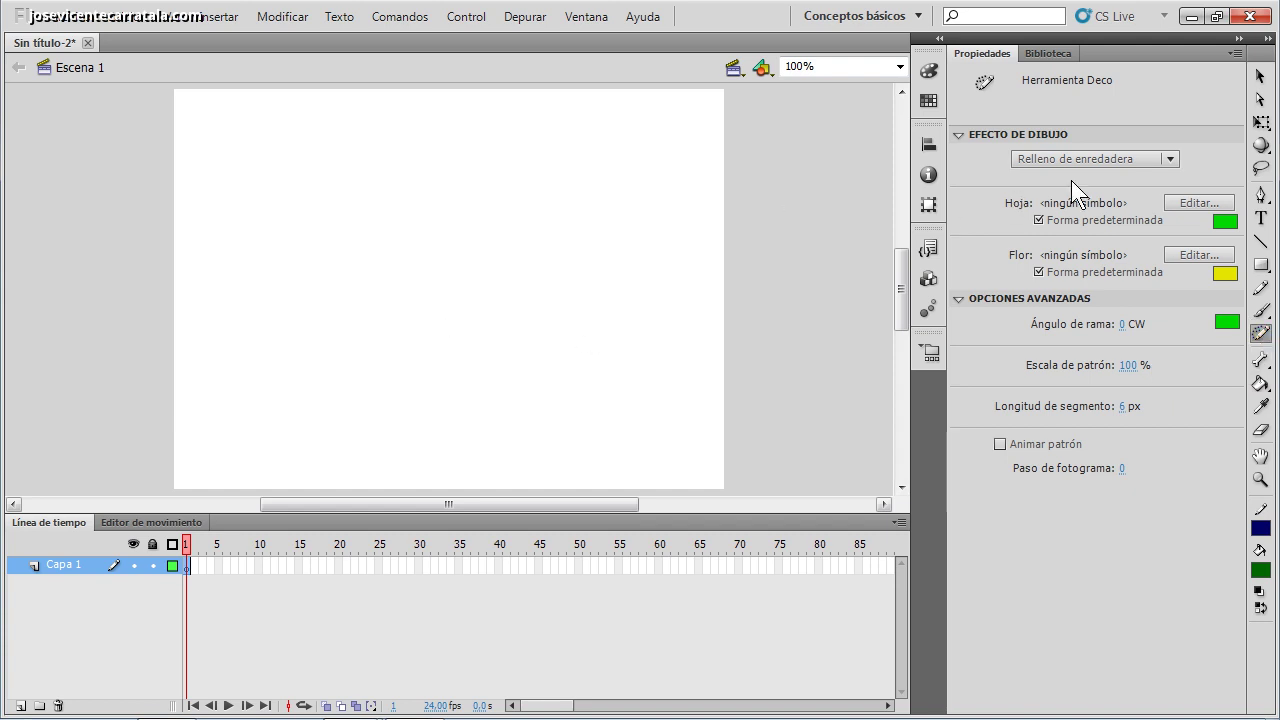
click(261, 389)
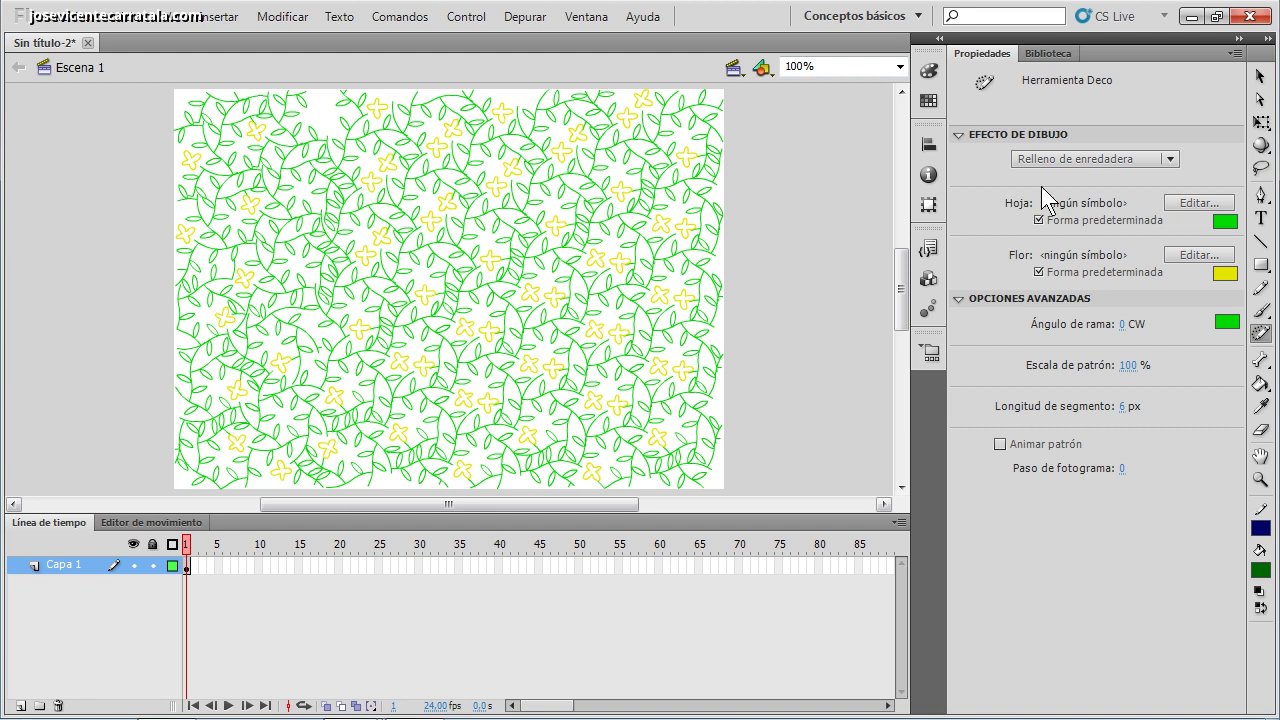
key(ctrl+a)
key(Delete)
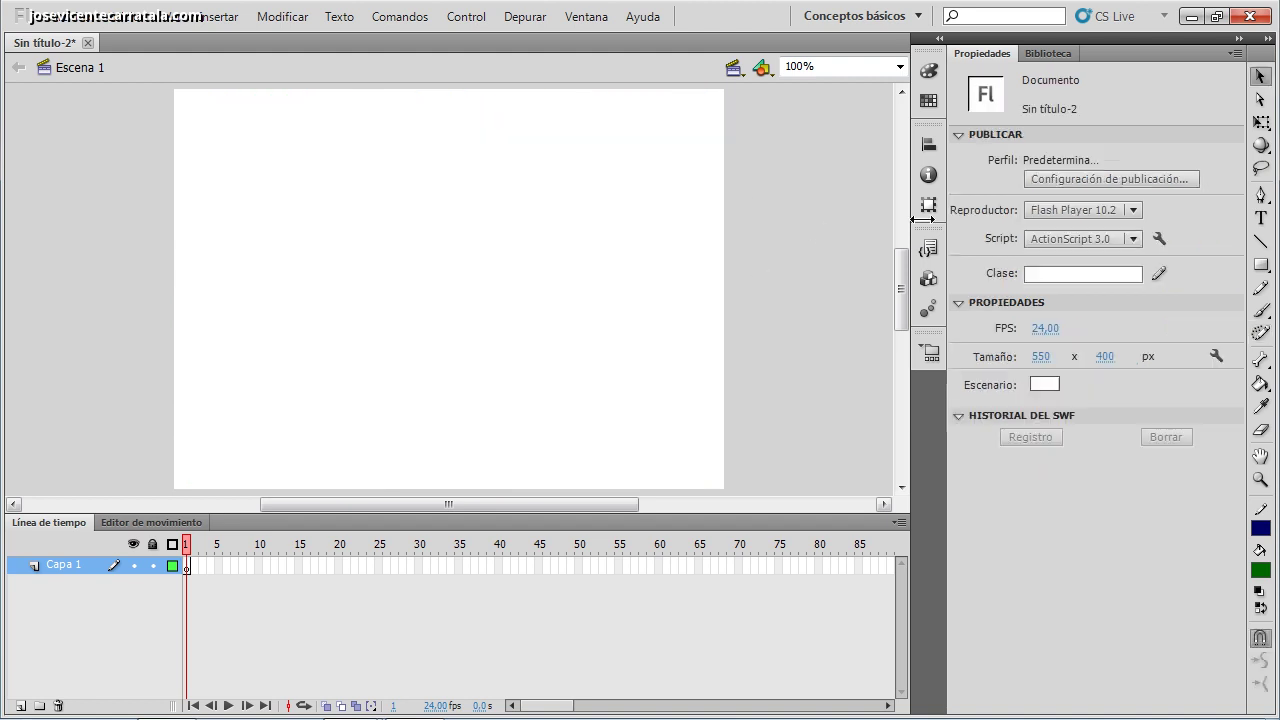
- Fill the stage with the Deco tool's Relleno de cuadrícula effect, and undo the fill
click(1260, 333)
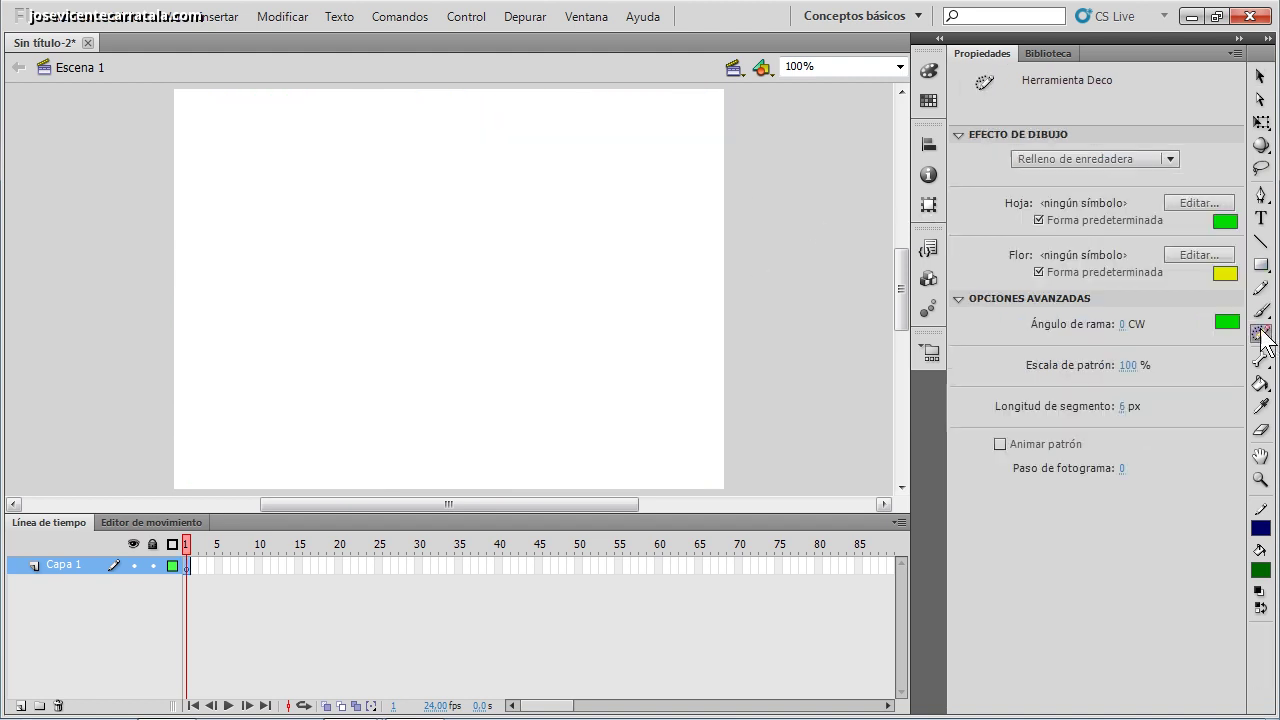
click(1151, 165)
click(1140, 210)
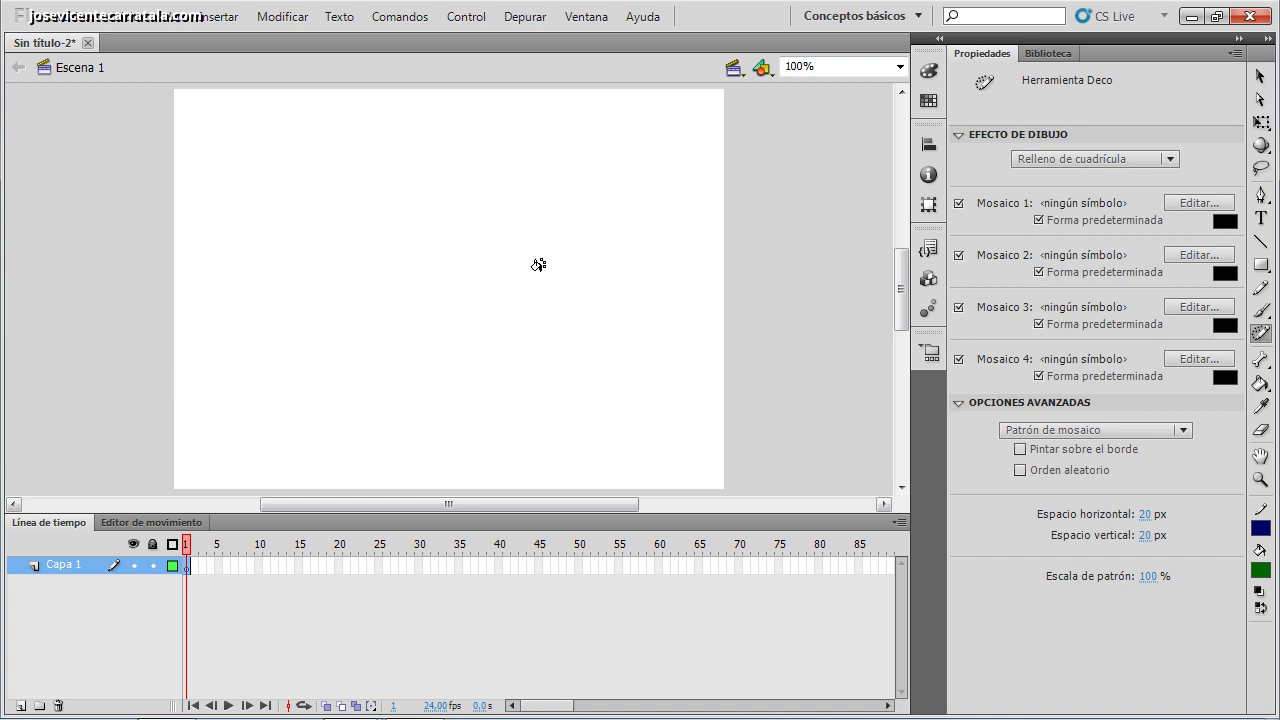
click(396, 262)
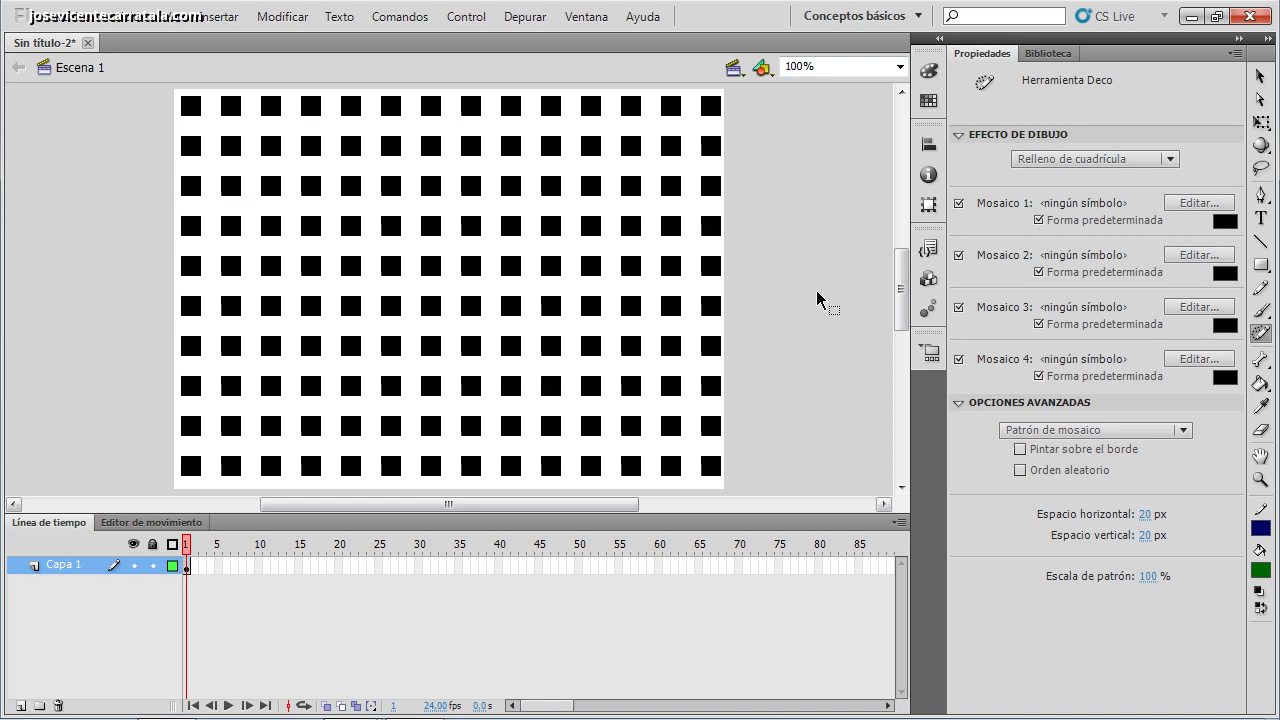
key(ctrl+z)
key(v)
- Place a ring of default shapes around the stage centre with the Deco tool's Pincel de simetría effect
click(1260, 334)
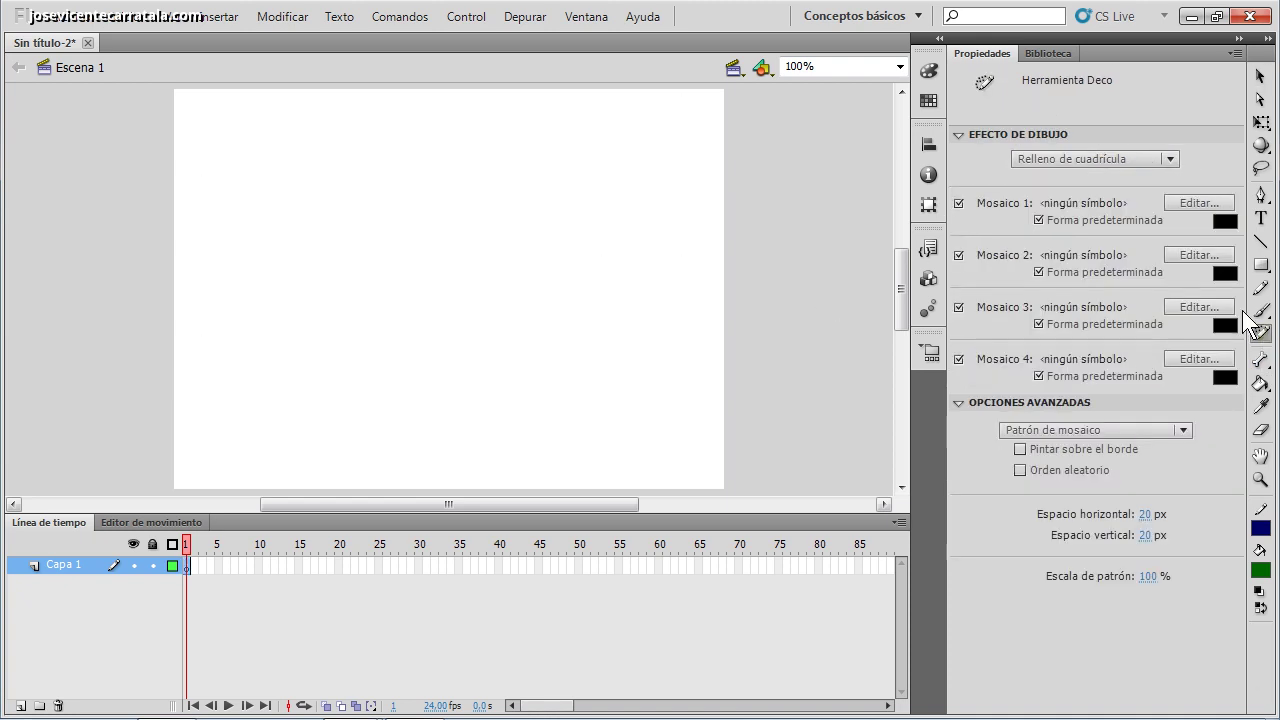
click(1166, 159)
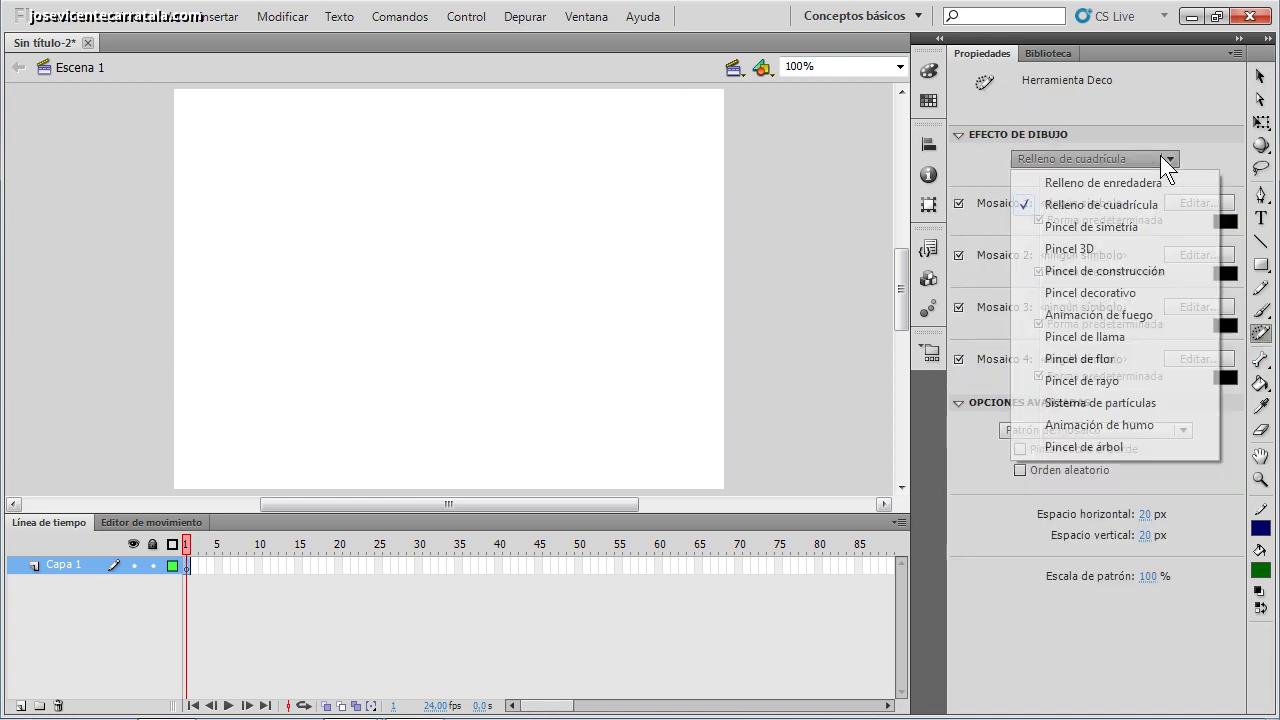
click(1156, 227)
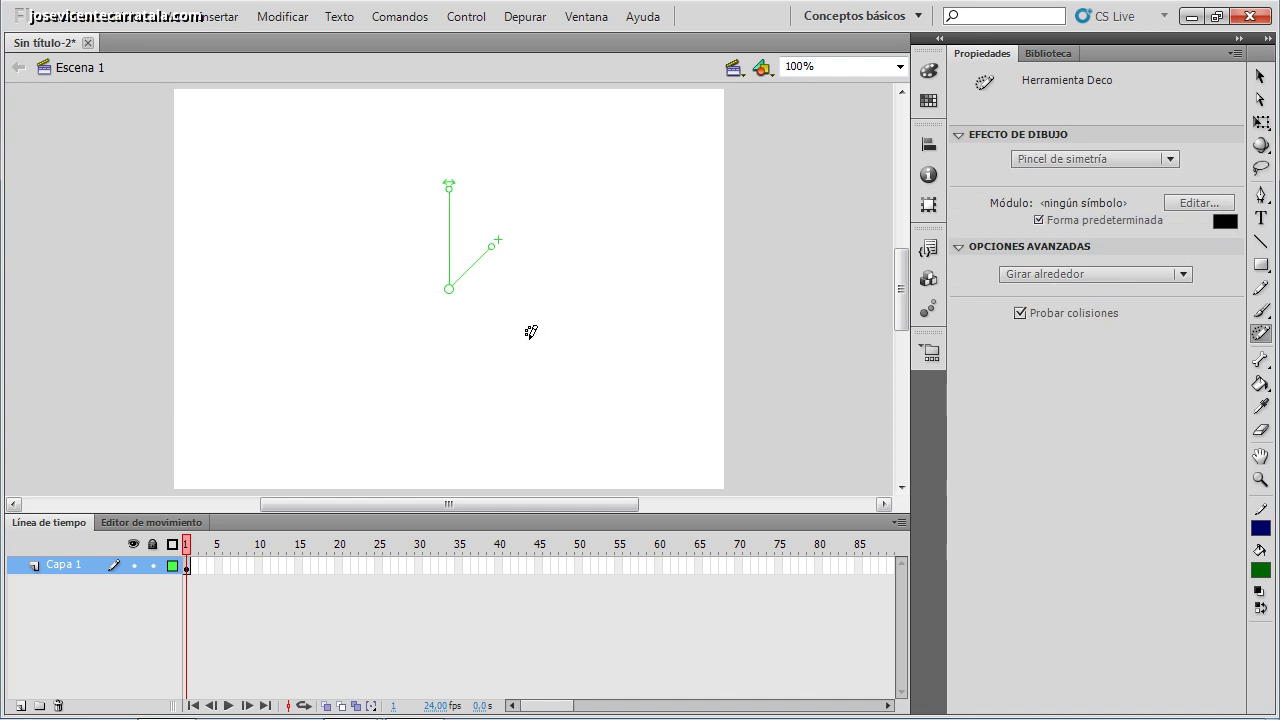
mouse_move(531, 332)
mouse_down()
mouse_move(602, 345)
mouse_move(608, 323)
mouse_move(566, 198)
mouse_move(528, 171)
mouse_move(460, 160)
mouse_move(404, 177)
mouse_move(382, 209)
mouse_move(390, 255)
mouse_up()
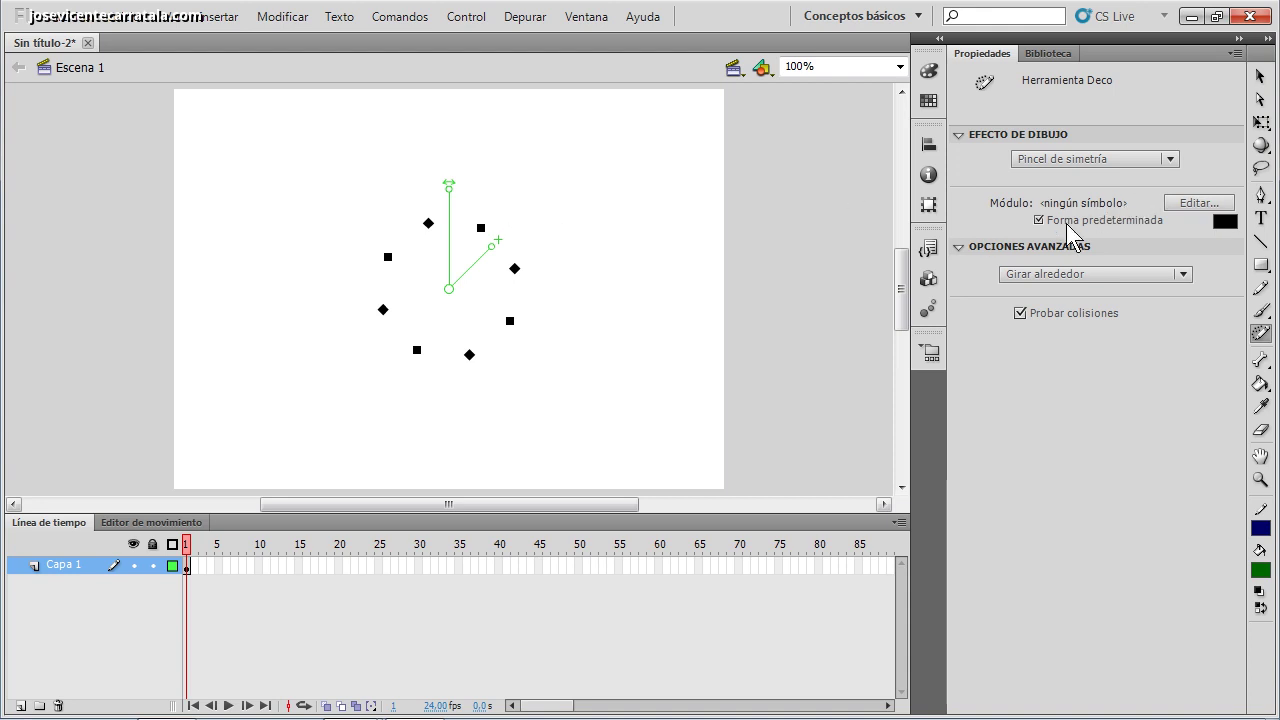
- Spray default particles across the stage with the Deco tool's Pincel 3D effect, and delete everything on the stage
click(1080, 157)
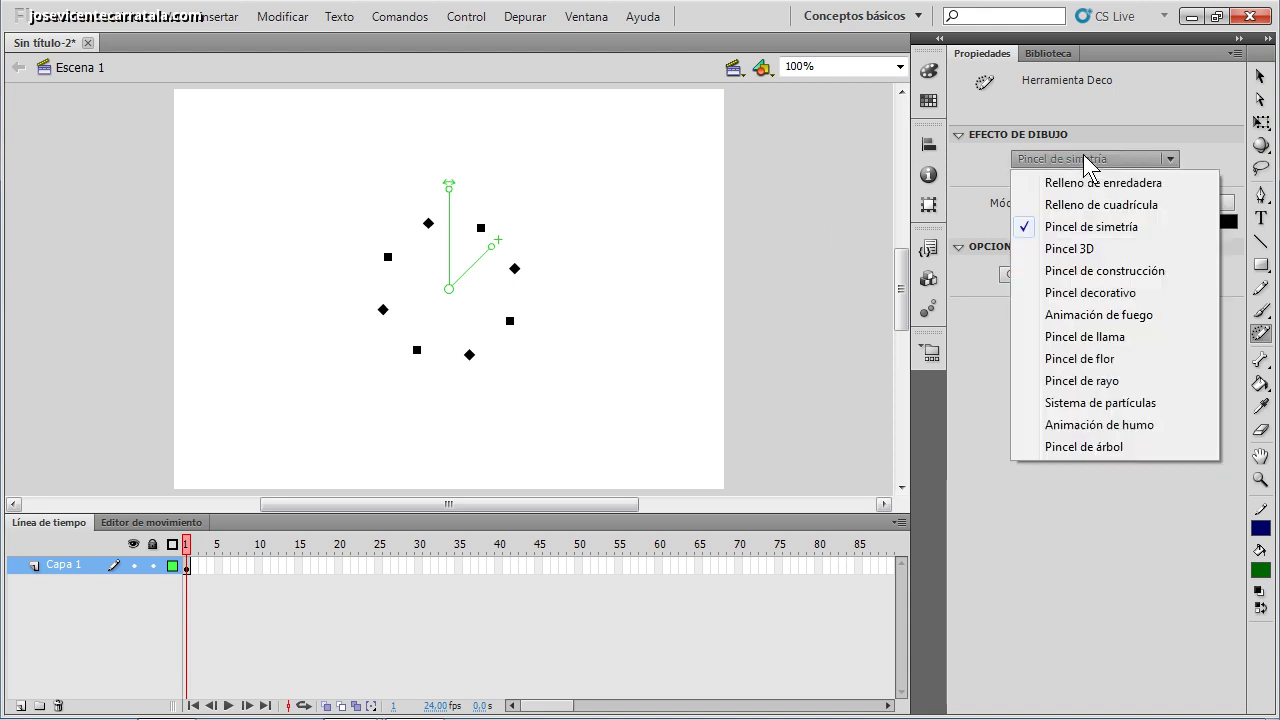
click(1086, 249)
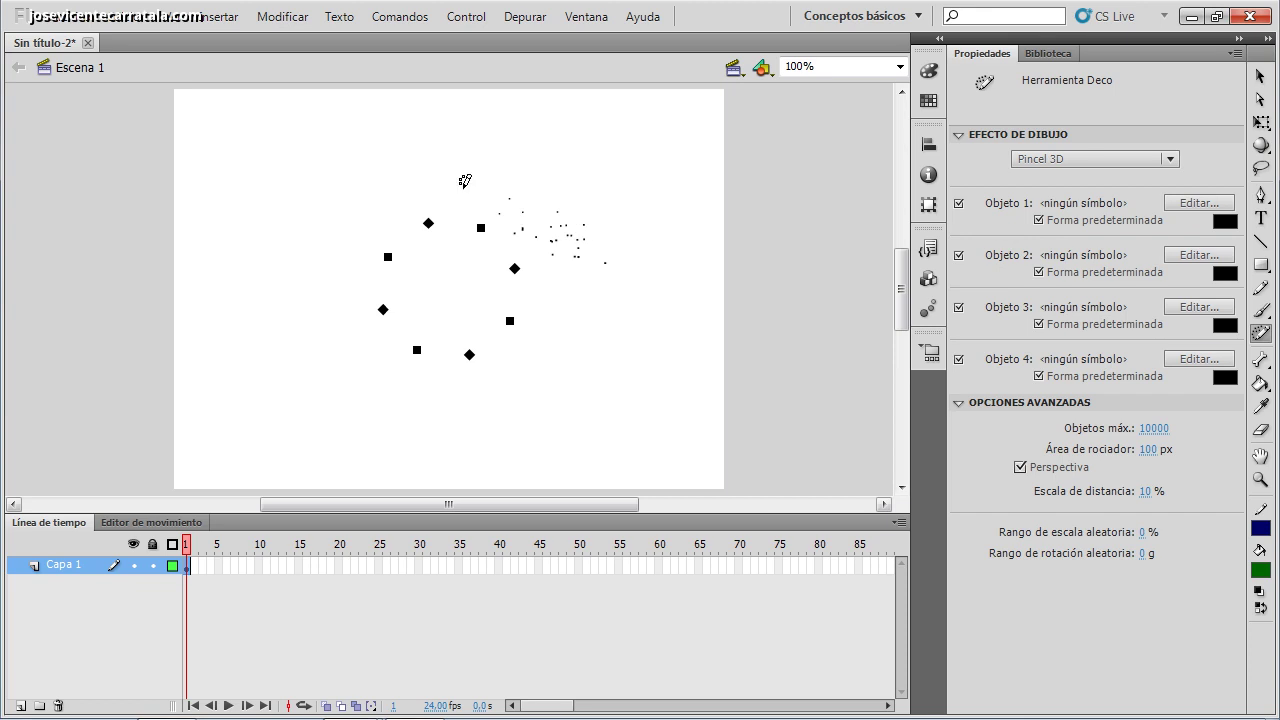
drag(465, 181, 242, 117)
drag(502, 128, 400, 200)
mouse_move(650, 338)
mouse_down()
mouse_move(319, 407)
mouse_move(478, 470)
mouse_move(657, 432)
mouse_move(274, 375)
mouse_move(431, 366)
mouse_move(478, 274)
mouse_up()
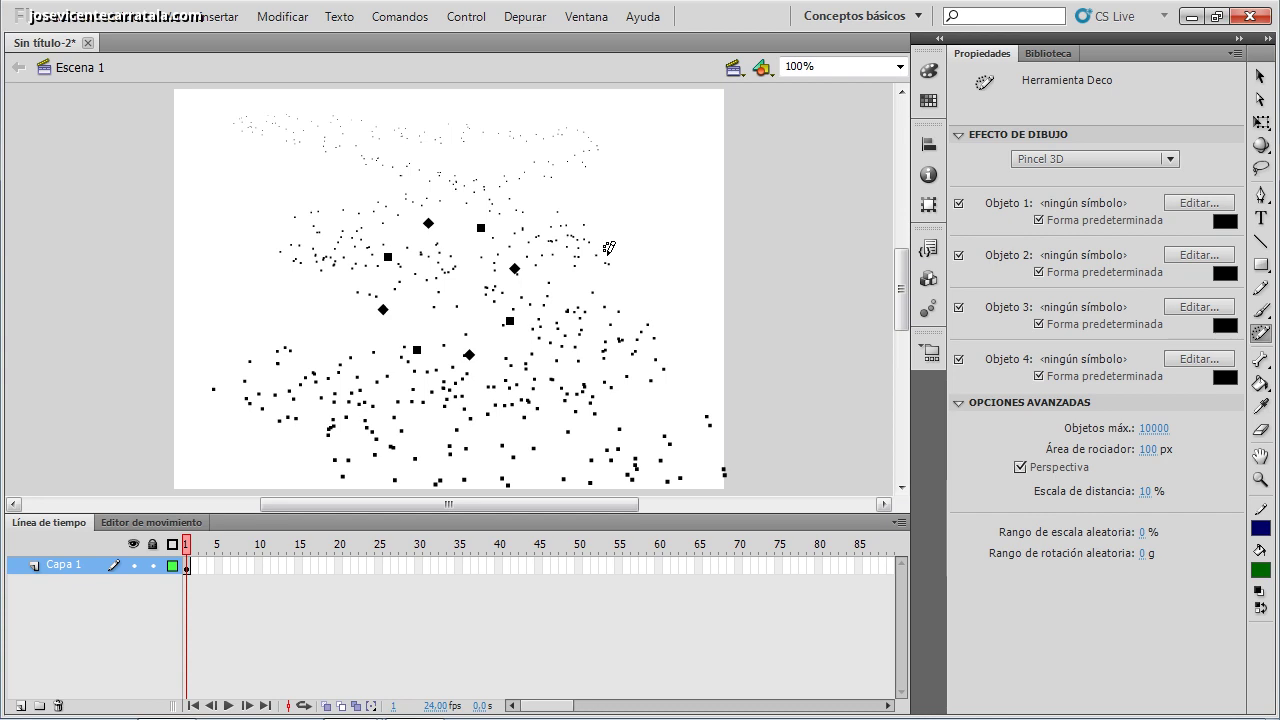
key(ctrl+a)
key(Delete)
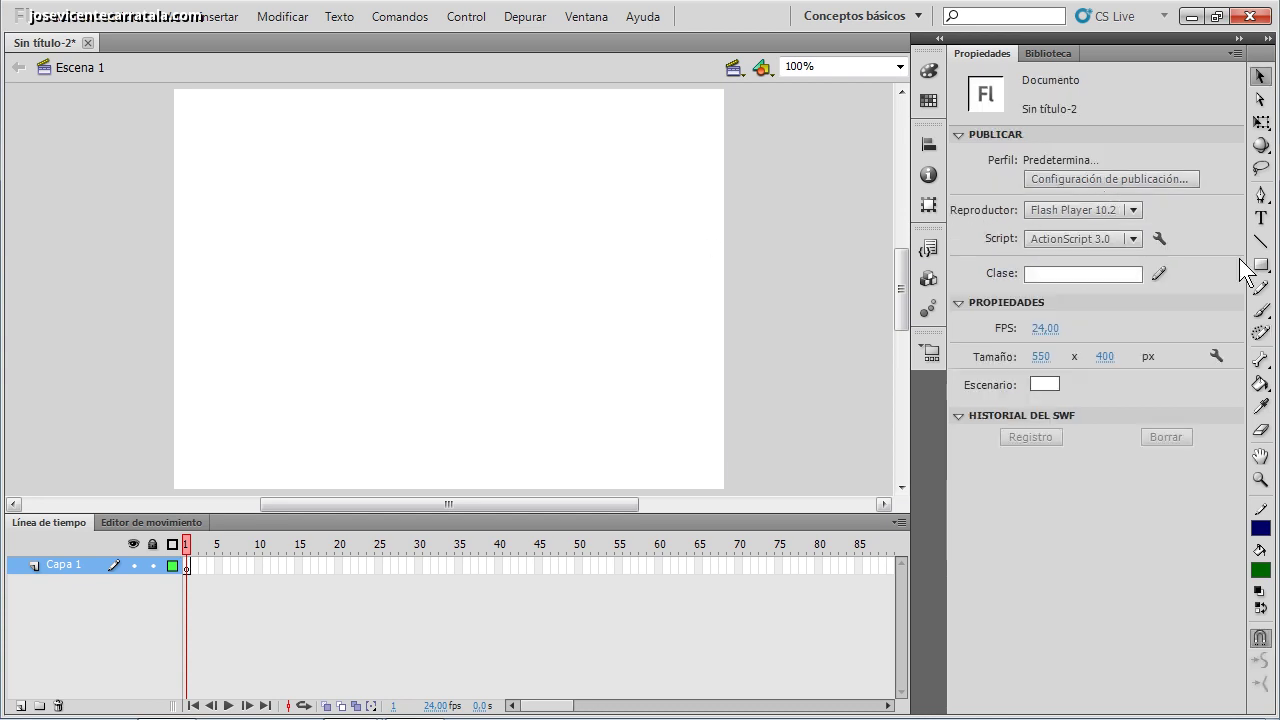
- Paint a row of random buildings with the Deco tool's Pincel de construcción effect, and undo them all
click(1263, 334)
click(1123, 160)
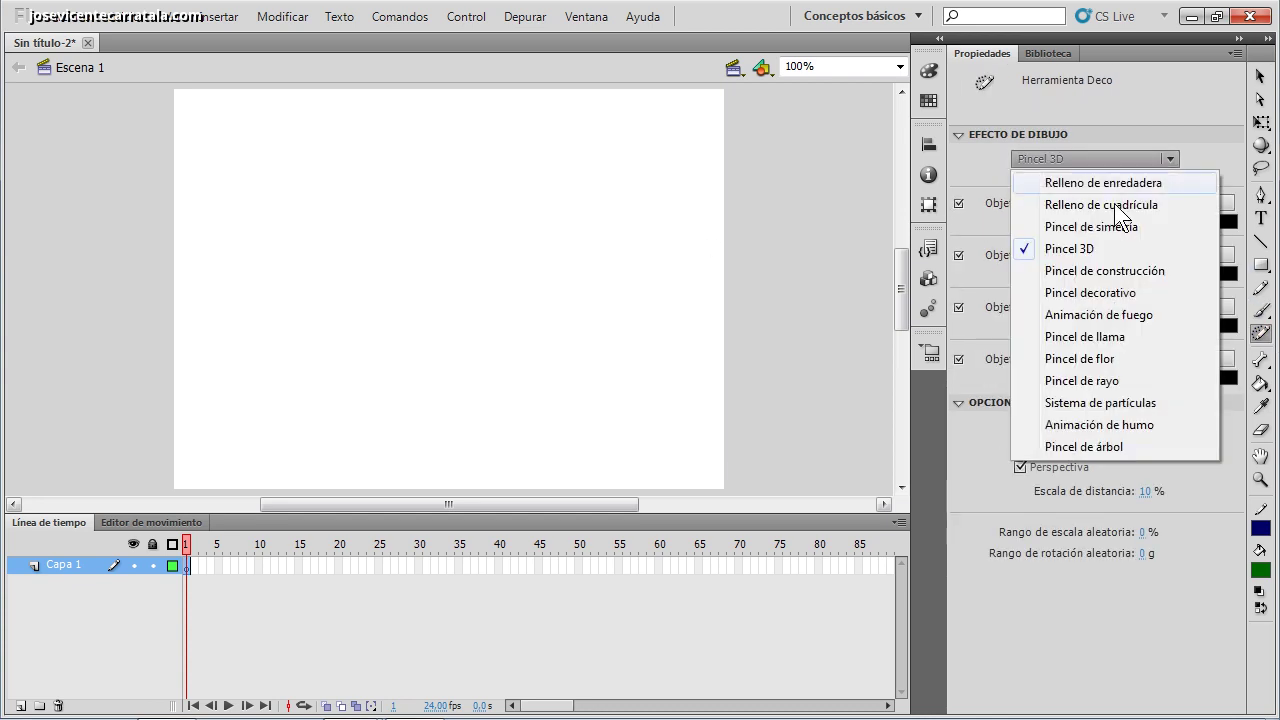
click(1100, 271)
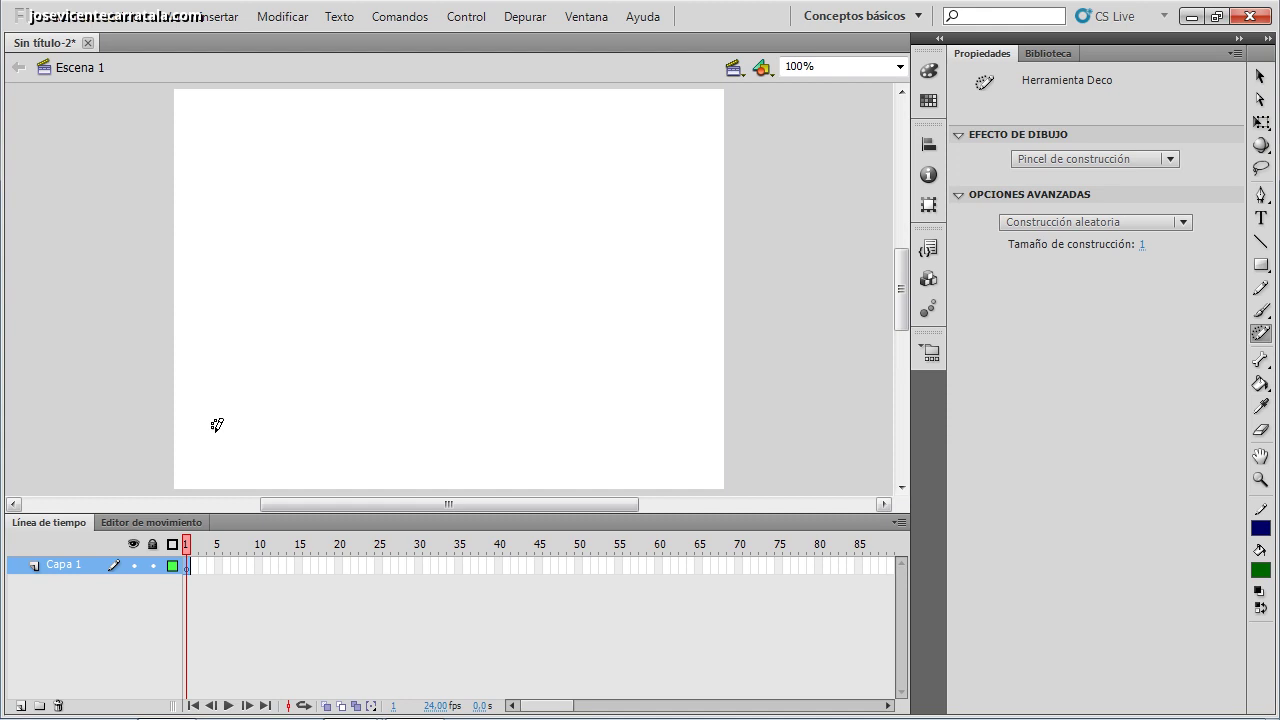
mouse_move(214, 423)
mouse_down()
mouse_move(241, 369)
mouse_move(275, 341)
mouse_move(318, 416)
mouse_move(357, 331)
mouse_move(408, 415)
mouse_move(429, 337)
mouse_move(464, 440)
mouse_move(492, 354)
mouse_move(549, 426)
mouse_move(578, 331)
mouse_move(600, 363)
mouse_up()
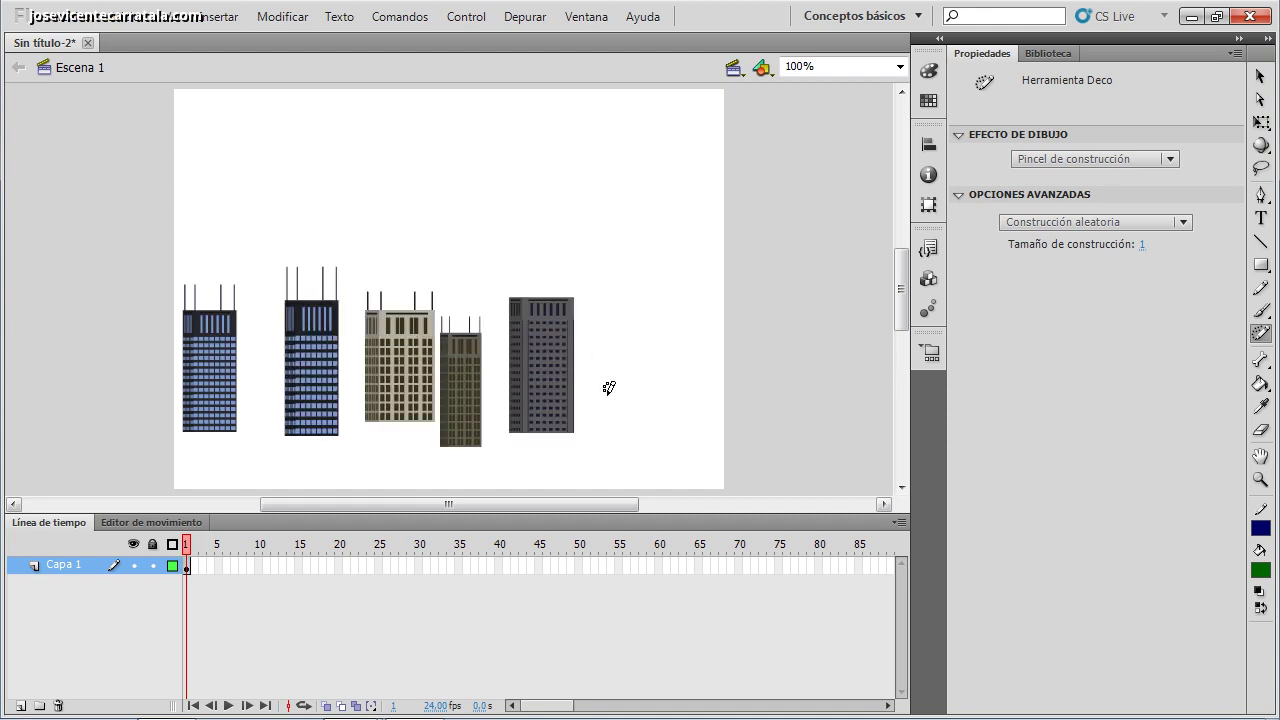
key(ctrl+z)
key(ctrl+z)
key(ctrl+z)
key(ctrl+z)
key(ctrl+z)
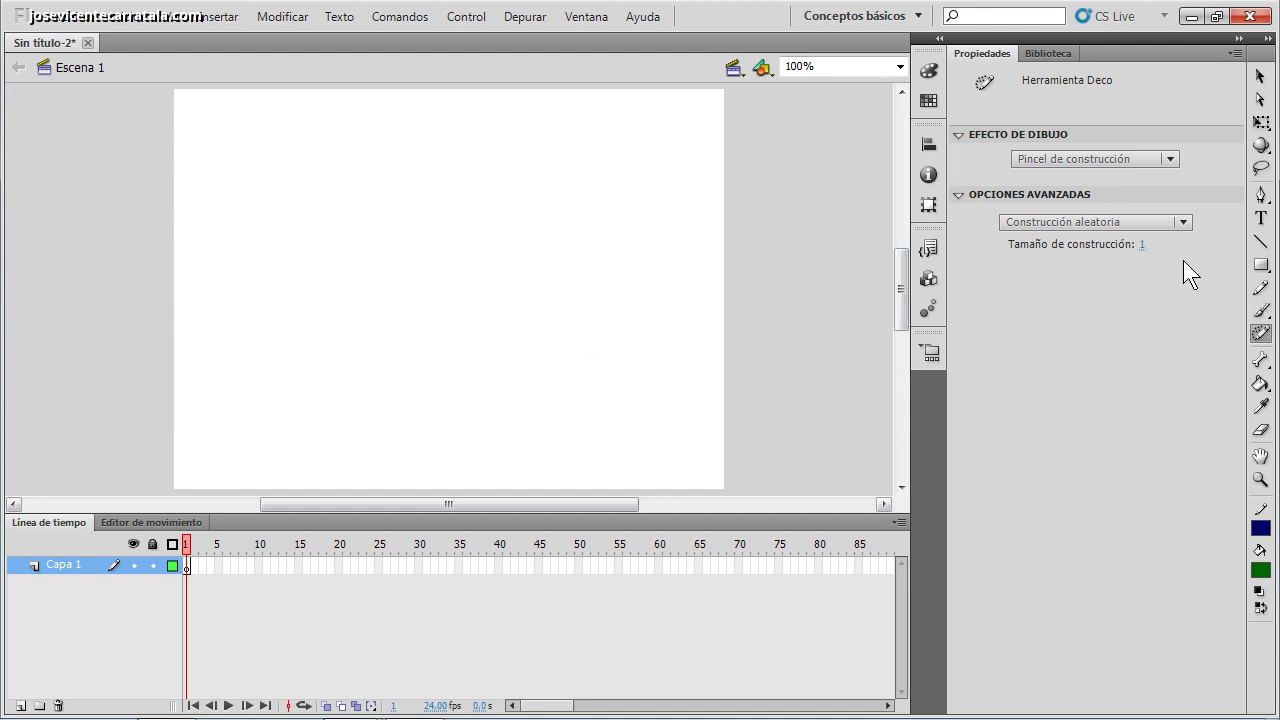
- Switch the Deco effect to Pincel decorativo, try the 1: Onda escalonada pattern in two strokes, and undo both
click(1157, 160)
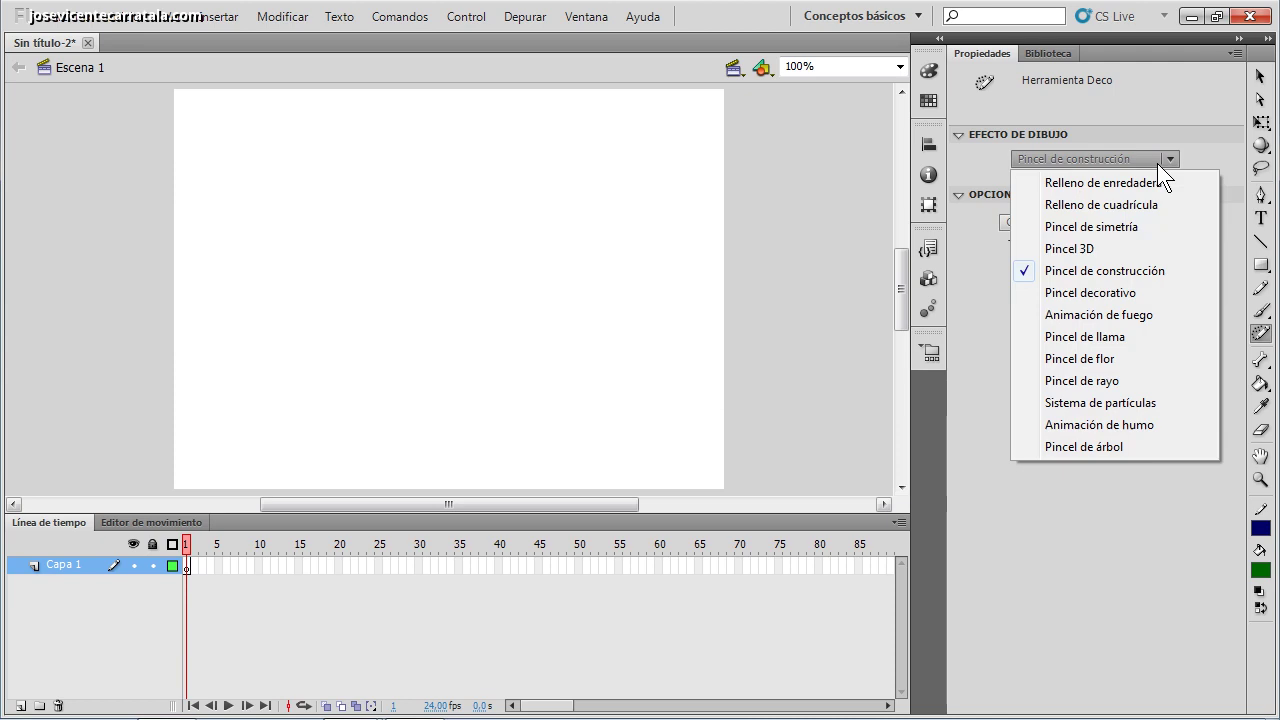
click(1121, 293)
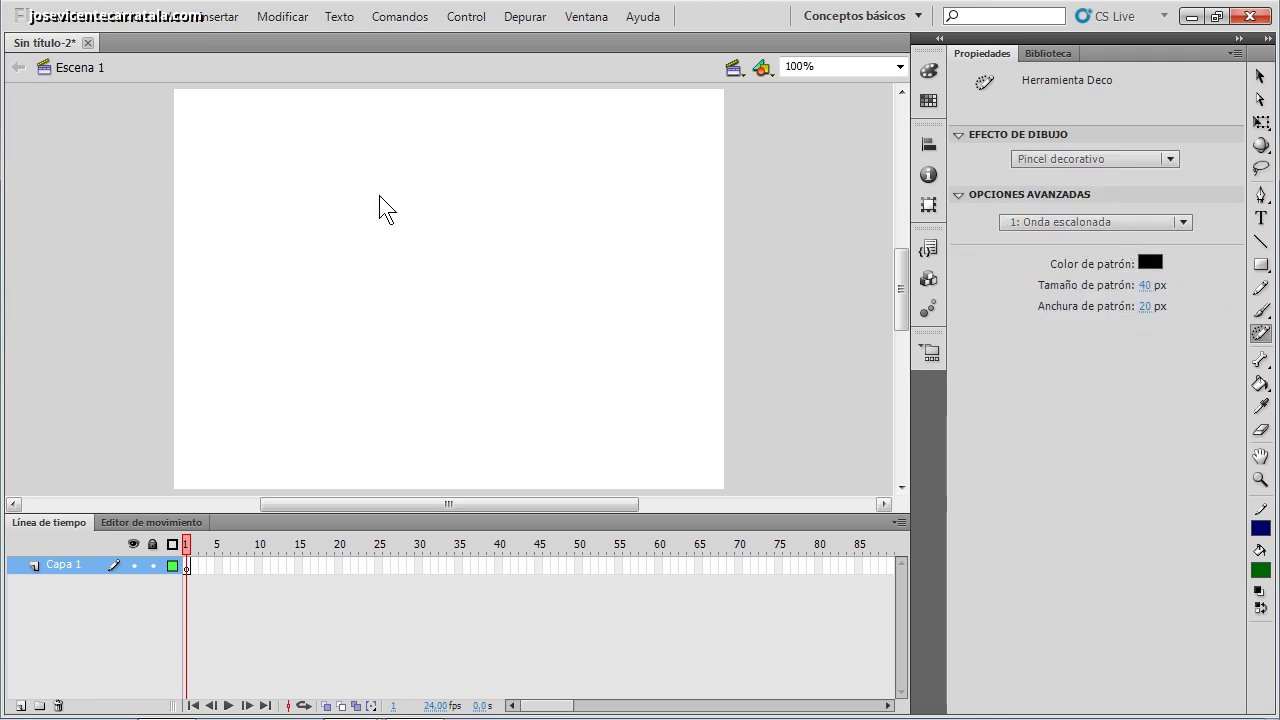
drag(275, 172, 620, 171)
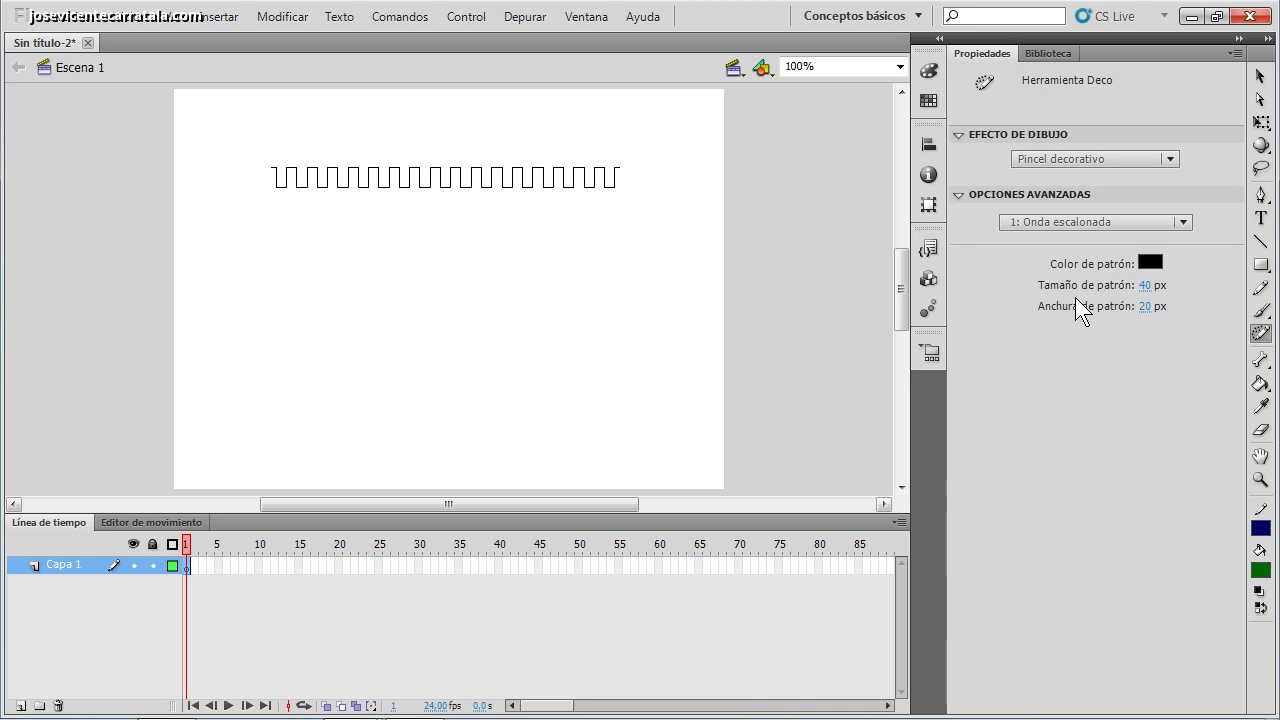
mouse_move(274, 222)
mouse_down()
mouse_move(263, 323)
mouse_move(371, 469)
mouse_up()
key(ctrl+z)
key(ctrl+z)
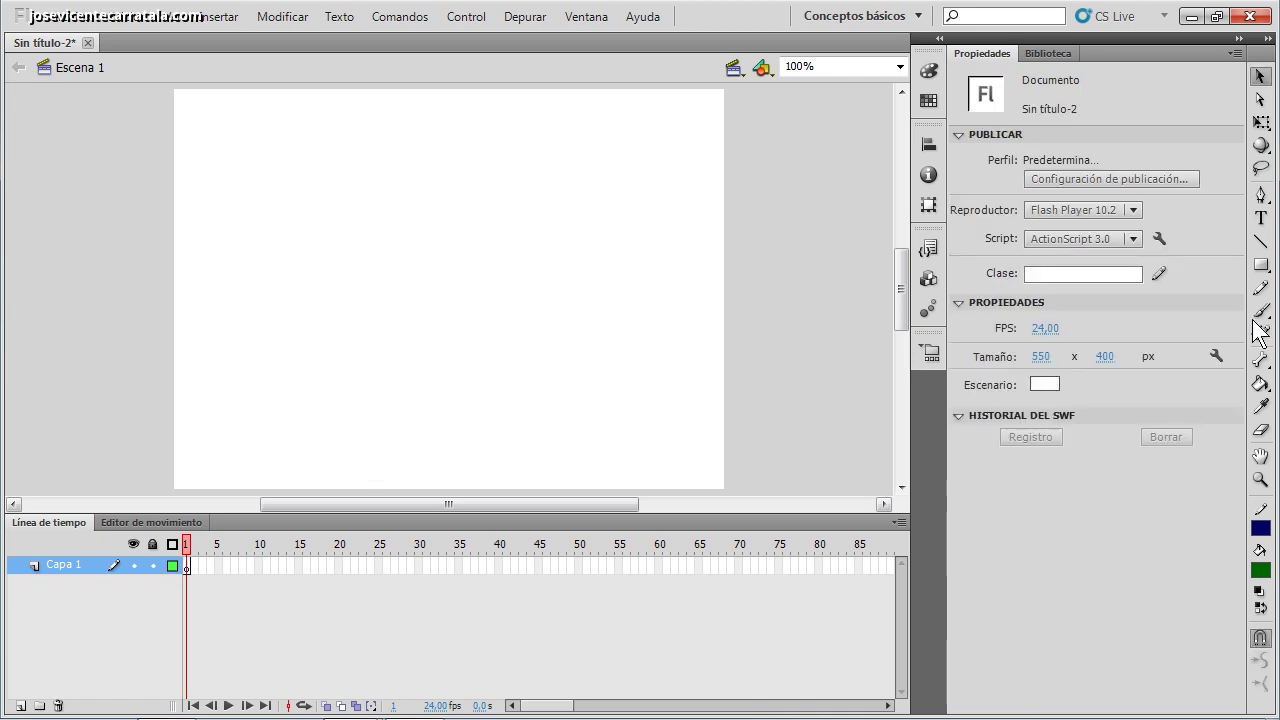
- Draw a horizontal line across the upper stage with the Deco tool's decorative brush in the 2: Onda pattern
click(1261, 333)
click(1094, 222)
click(1088, 266)
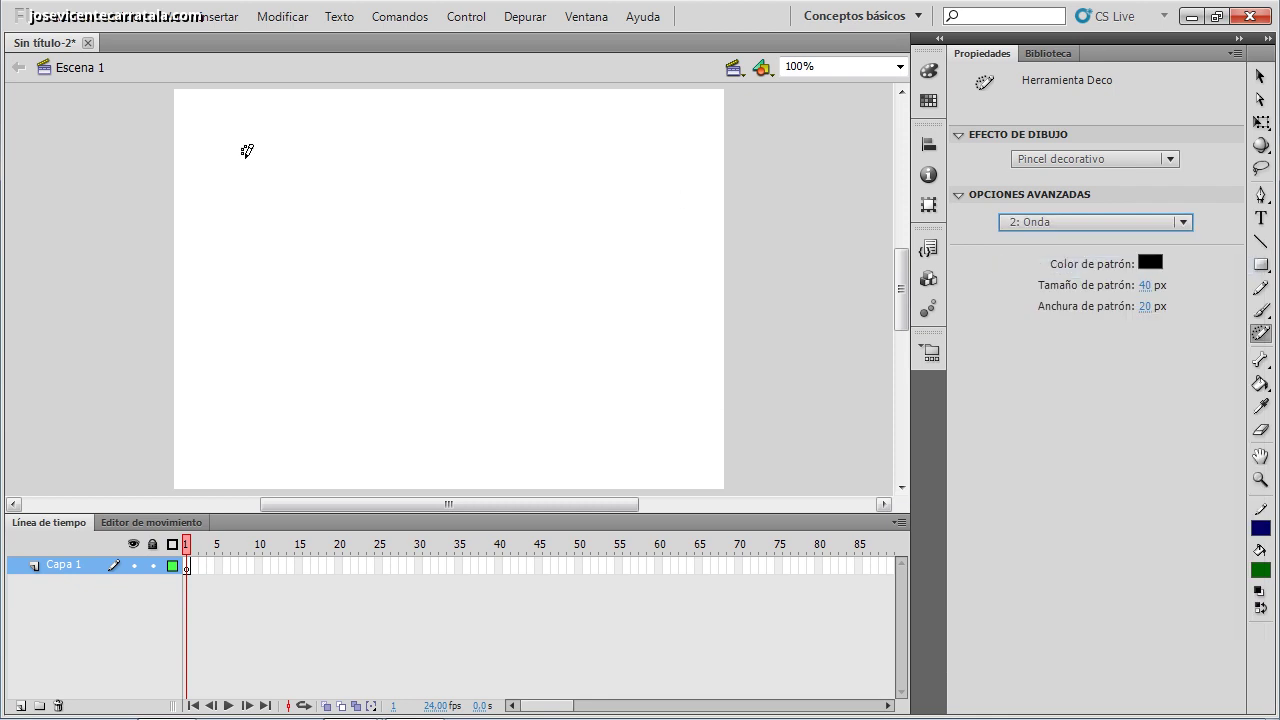
drag(246, 158, 555, 161)
- Draw an S-shaped stroke in the 3: Línea discontinua pattern and a shorter curve beside it in the 4: Línea de puntos pattern
click(1068, 224)
click(1065, 289)
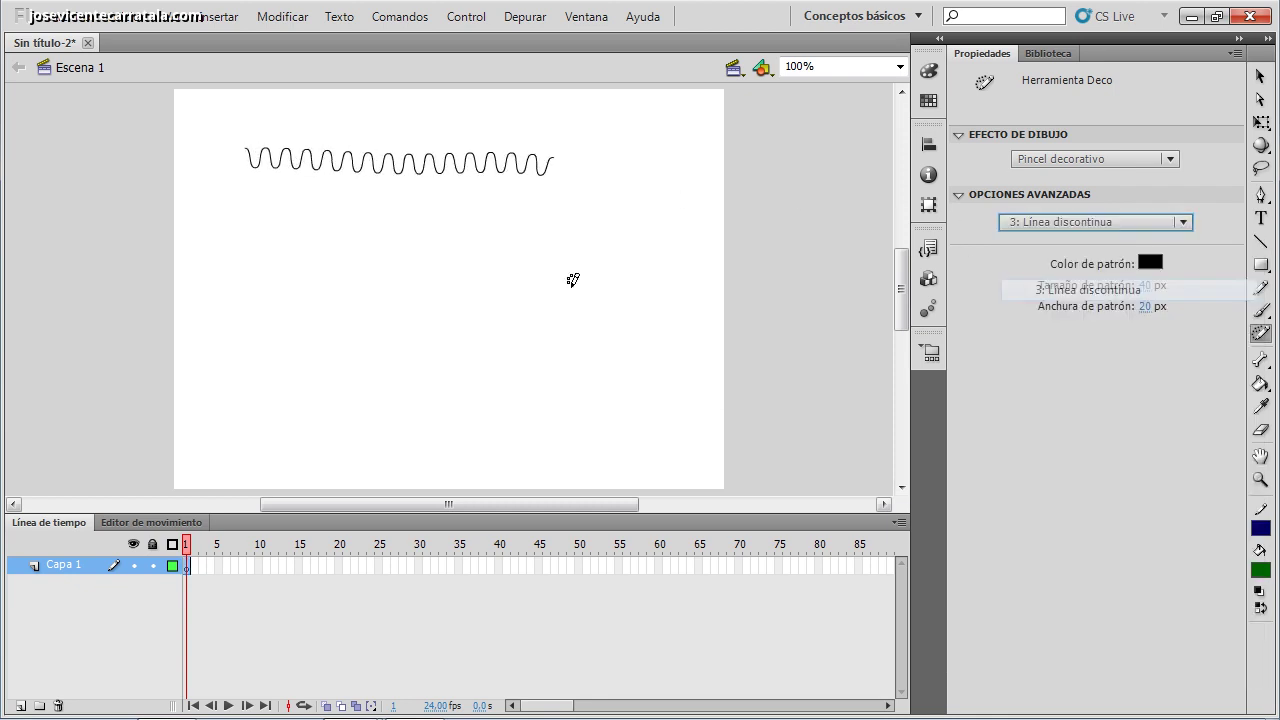
mouse_move(240, 212)
mouse_down()
mouse_move(326, 207)
mouse_move(350, 290)
mouse_move(568, 308)
mouse_up()
click(1099, 222)
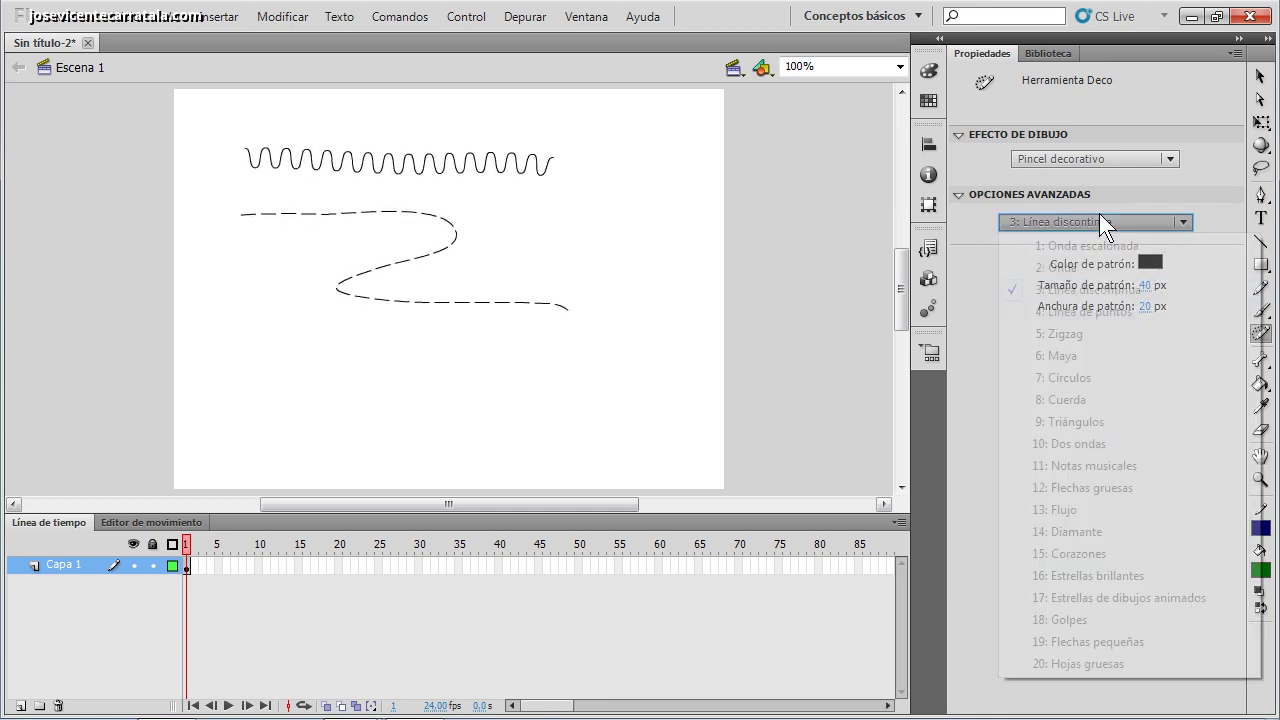
click(1070, 311)
mouse_move(575, 228)
mouse_down()
mouse_move(609, 314)
mouse_move(628, 326)
mouse_up()
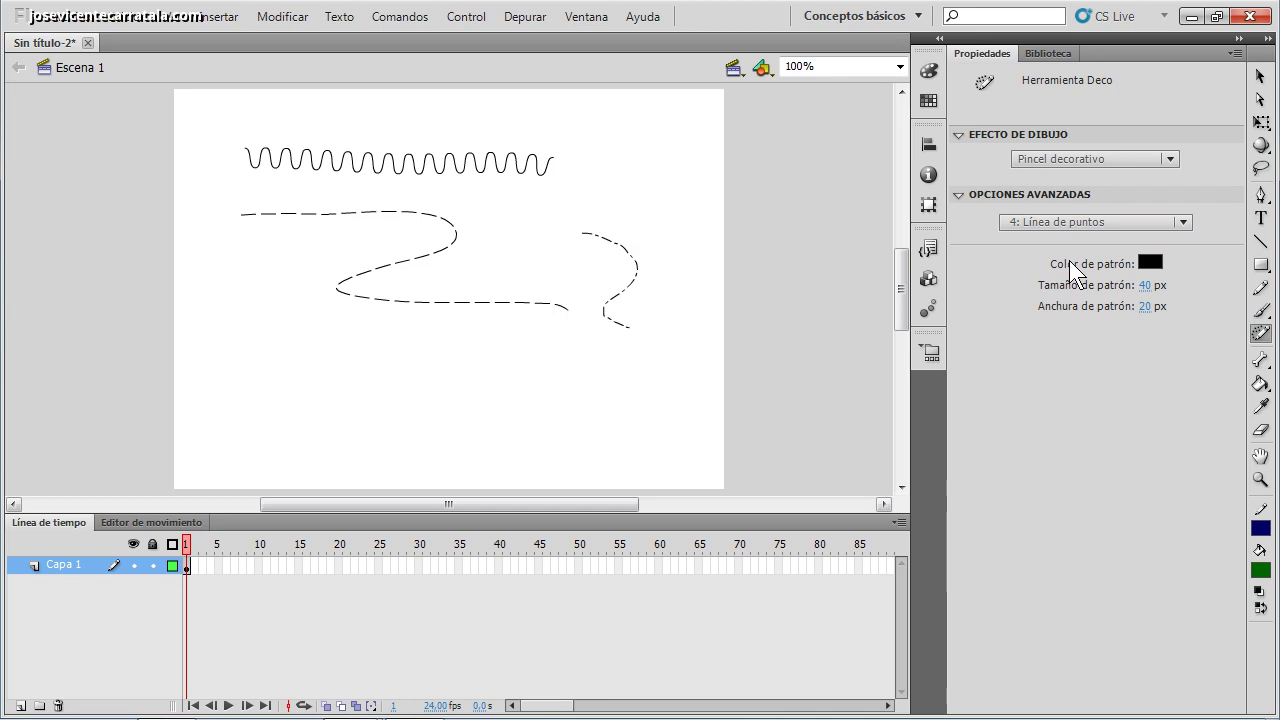
- Draw a descending stroke in the 5: Zigzag pattern on the lower left of the stage and a curved 6: Maya stroke on the right
click(1086, 223)
click(1065, 334)
mouse_move(238, 268)
mouse_down()
mouse_move(250, 296)
mouse_move(434, 372)
mouse_up()
click(1100, 223)
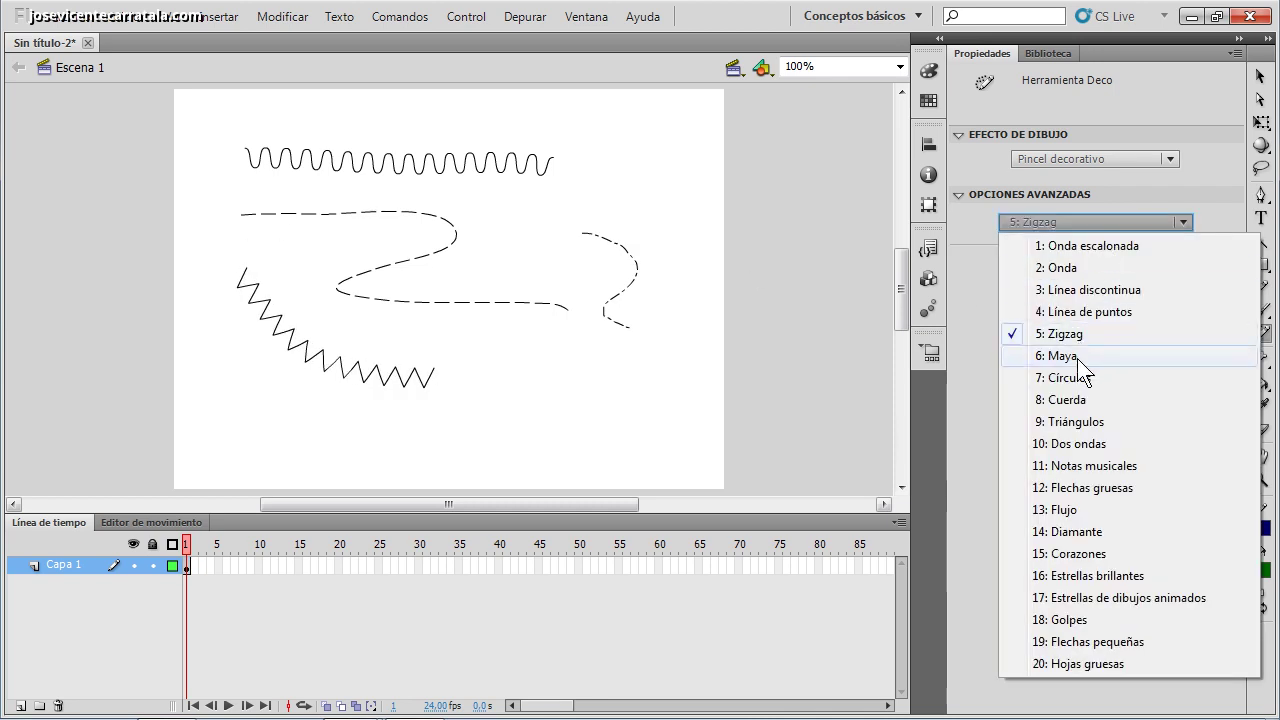
click(1082, 356)
mouse_move(528, 218)
mouse_down()
mouse_move(544, 307)
mouse_move(577, 365)
mouse_move(646, 381)
mouse_move(666, 408)
mouse_up()
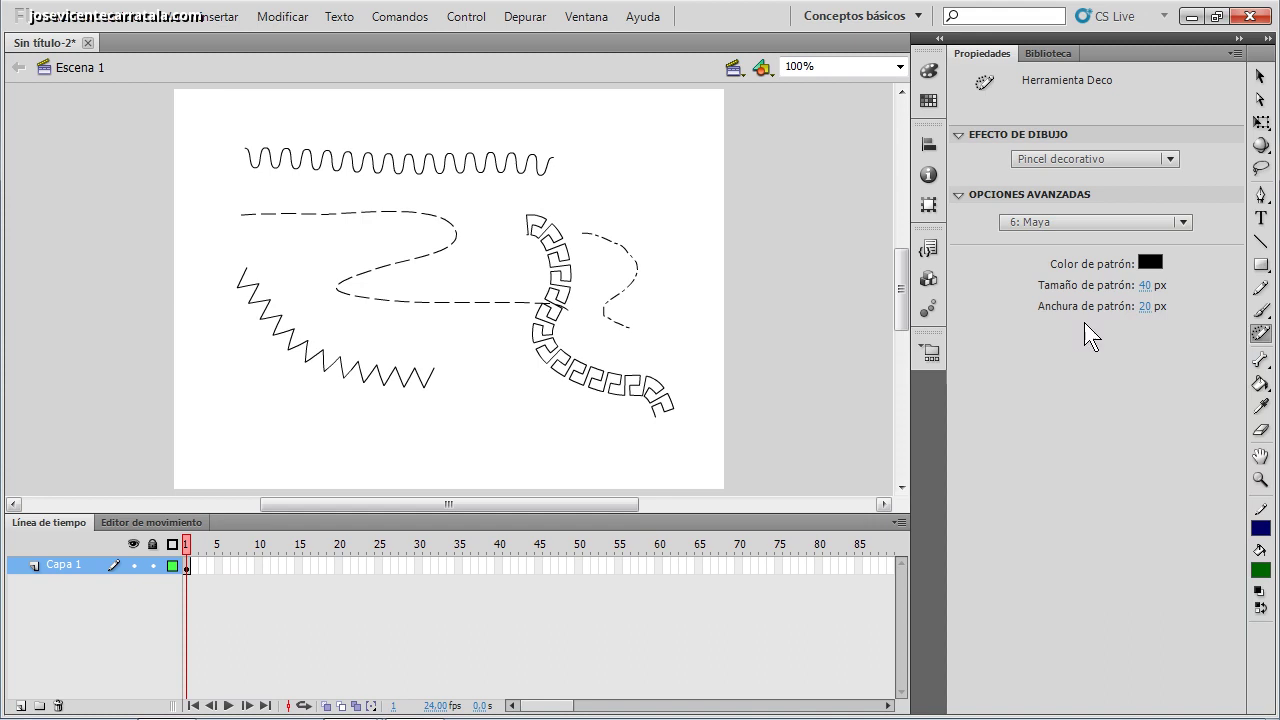
- Draw an arc in the 7: Círculos pattern and a long curve in the 8: Cuerda pattern down the right side of the stage
click(1137, 223)
click(1069, 378)
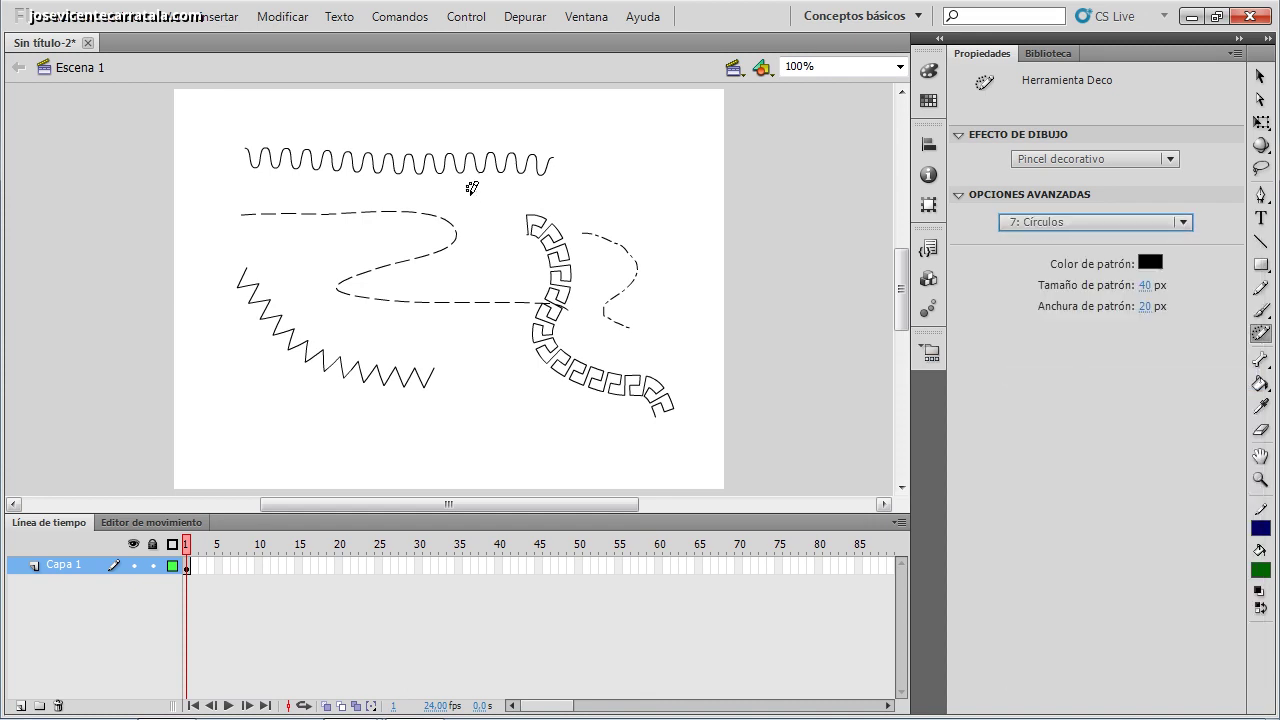
mouse_move(470, 190)
mouse_down()
mouse_move(592, 212)
mouse_move(653, 262)
mouse_move(658, 318)
mouse_up()
click(1068, 224)
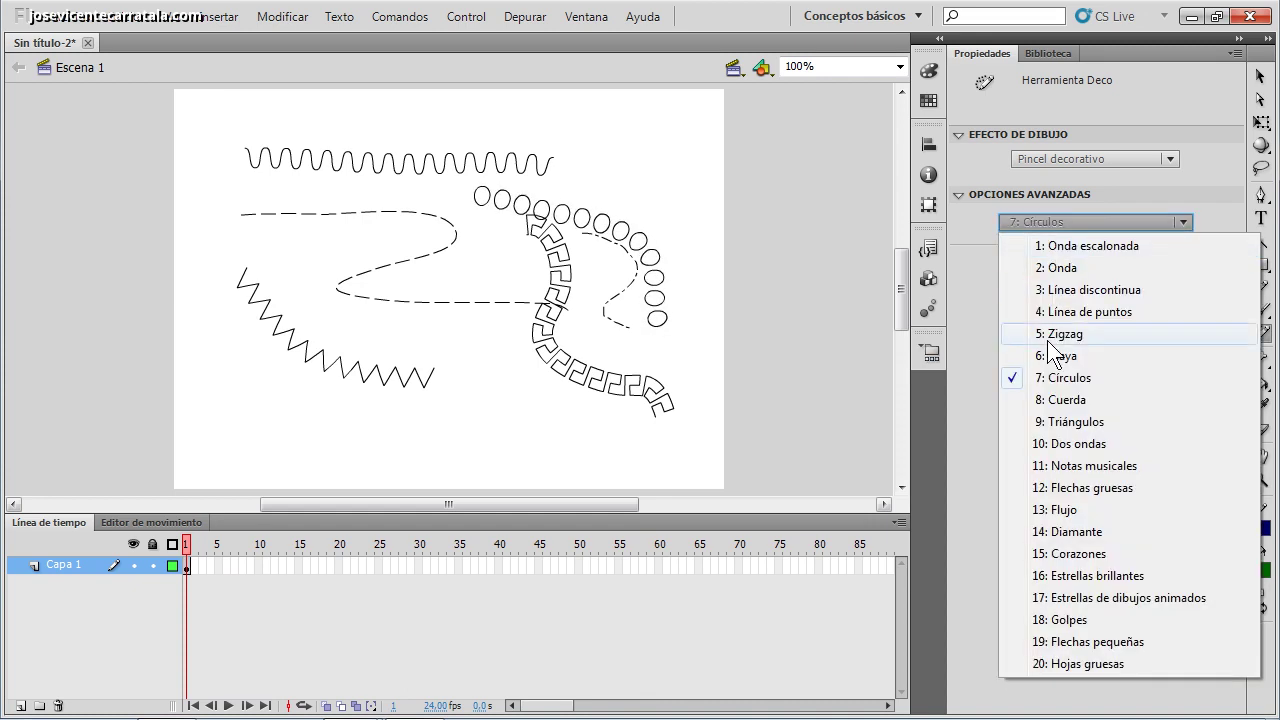
click(1041, 376)
click(1056, 226)
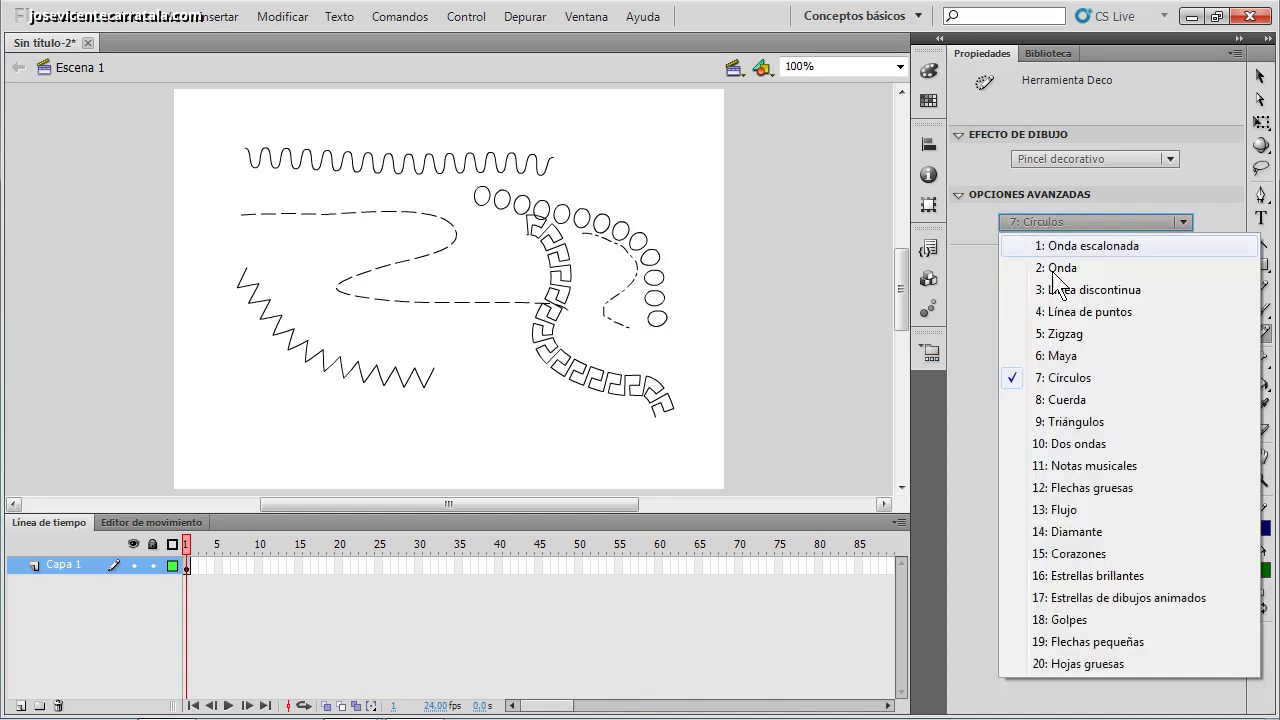
click(1045, 398)
mouse_move(612, 164)
mouse_down()
mouse_move(672, 228)
mouse_move(698, 320)
mouse_move(686, 418)
mouse_up()
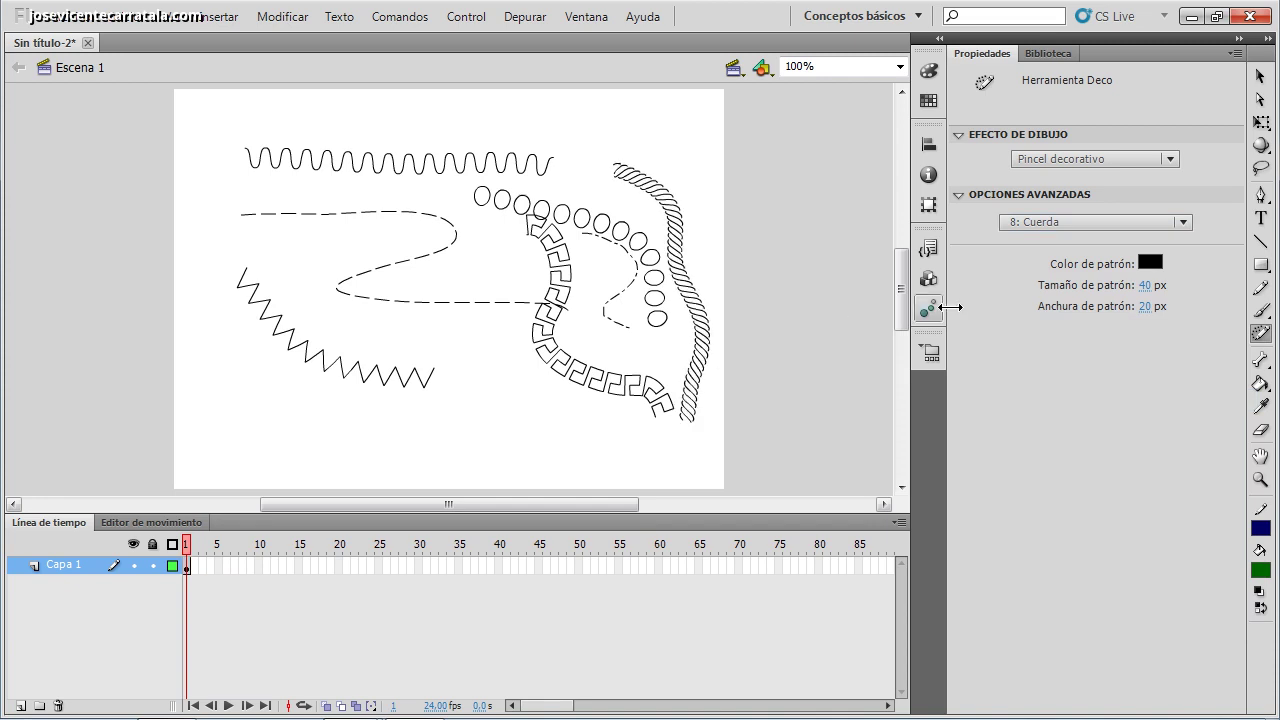
- Draw a short arc in the 9: Triángulos pattern near the stage's upper right corner
click(1058, 223)
click(1060, 421)
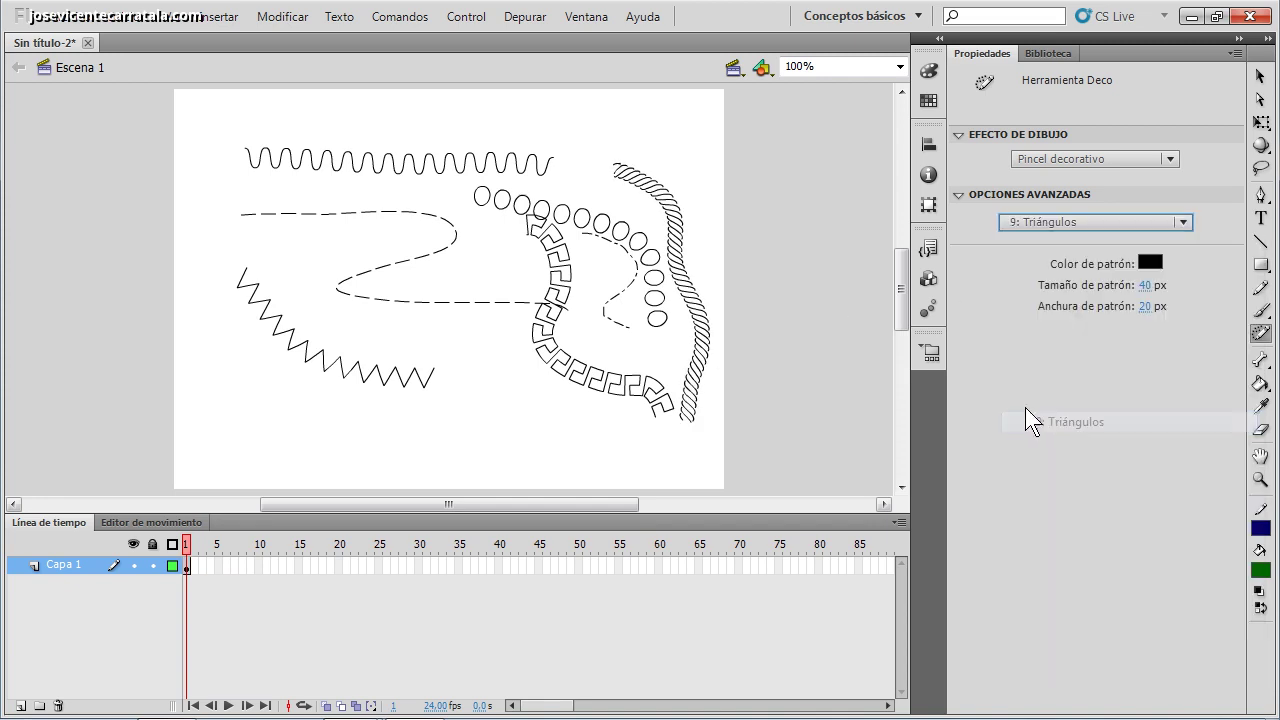
drag(566, 133, 686, 188)
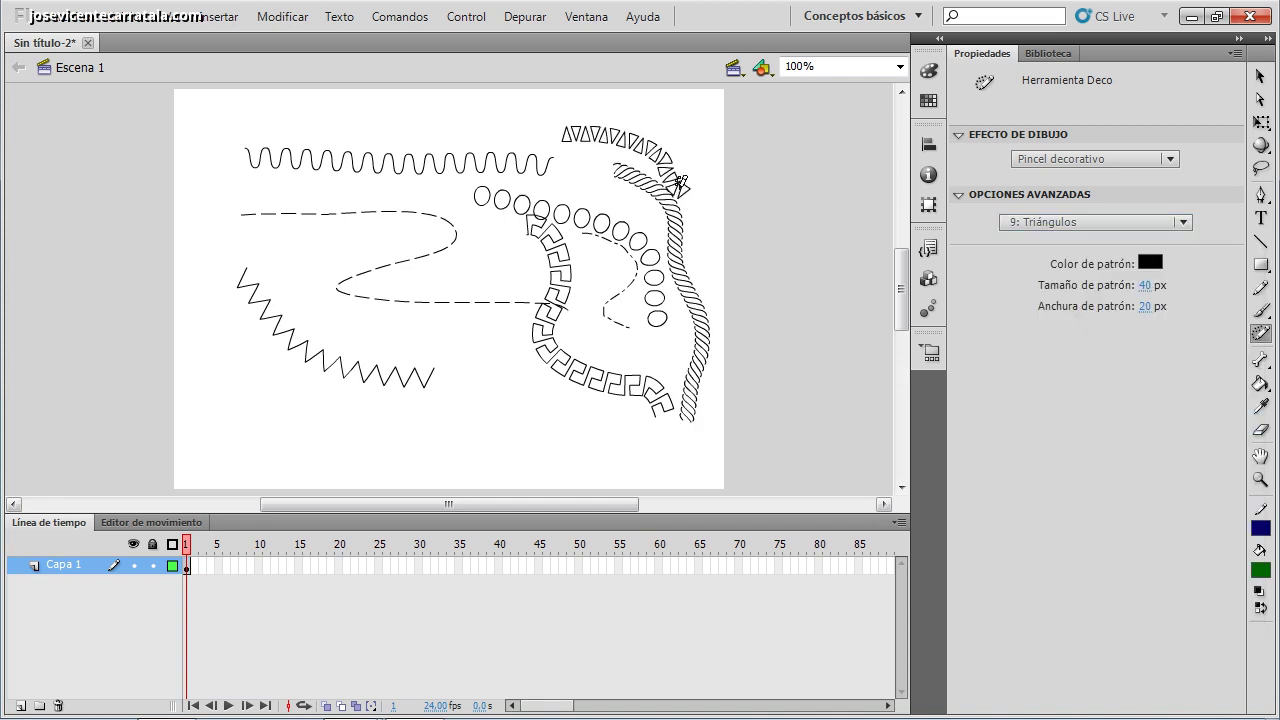
- Select all the pattern strokes on the stage and delete them
click(1260, 77)
drag(752, 108, 151, 428)
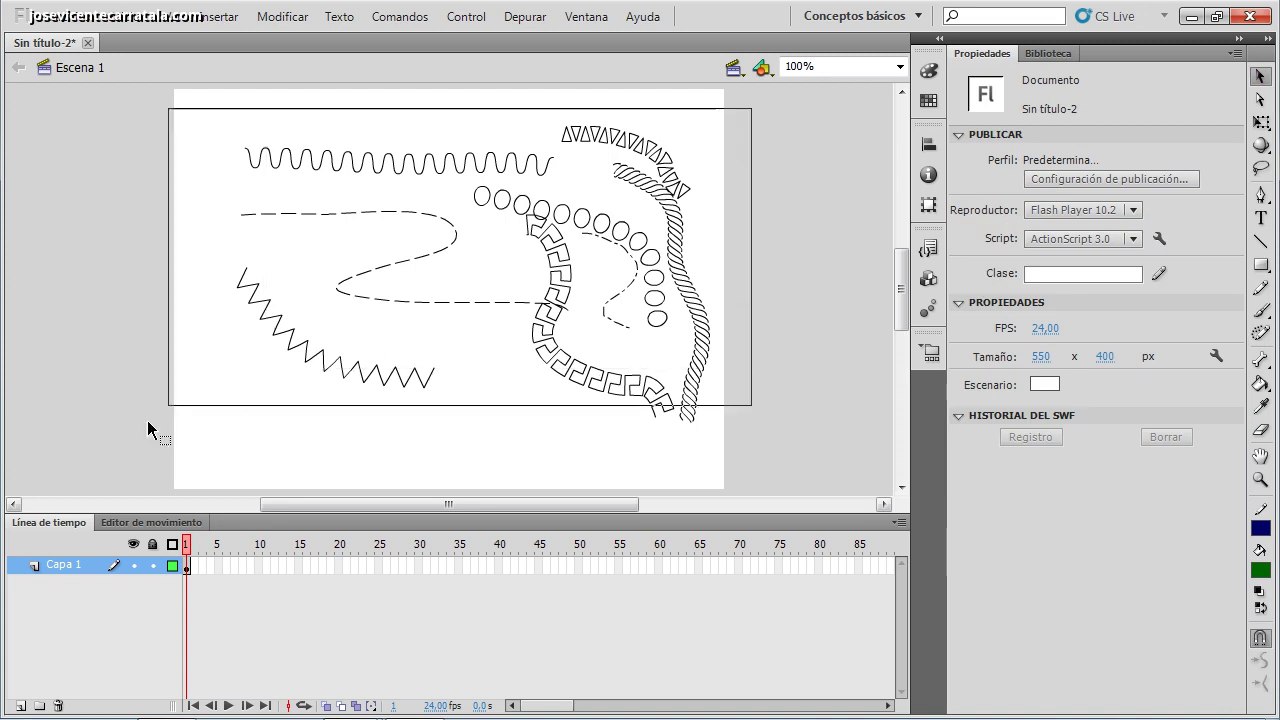
key(Delete)
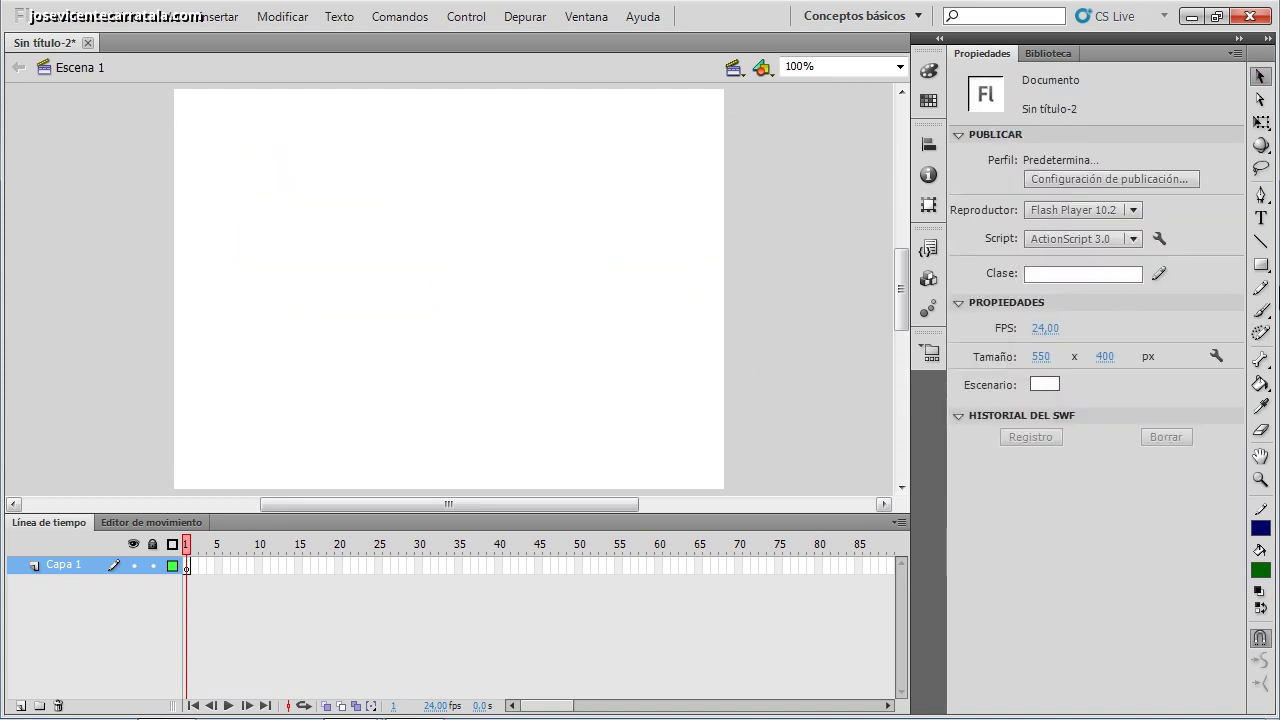
- Set the Deco tool's decorative brush to the 6: Maya pattern, try a stroke across the upper stage, and undo it
click(1260, 333)
click(1155, 224)
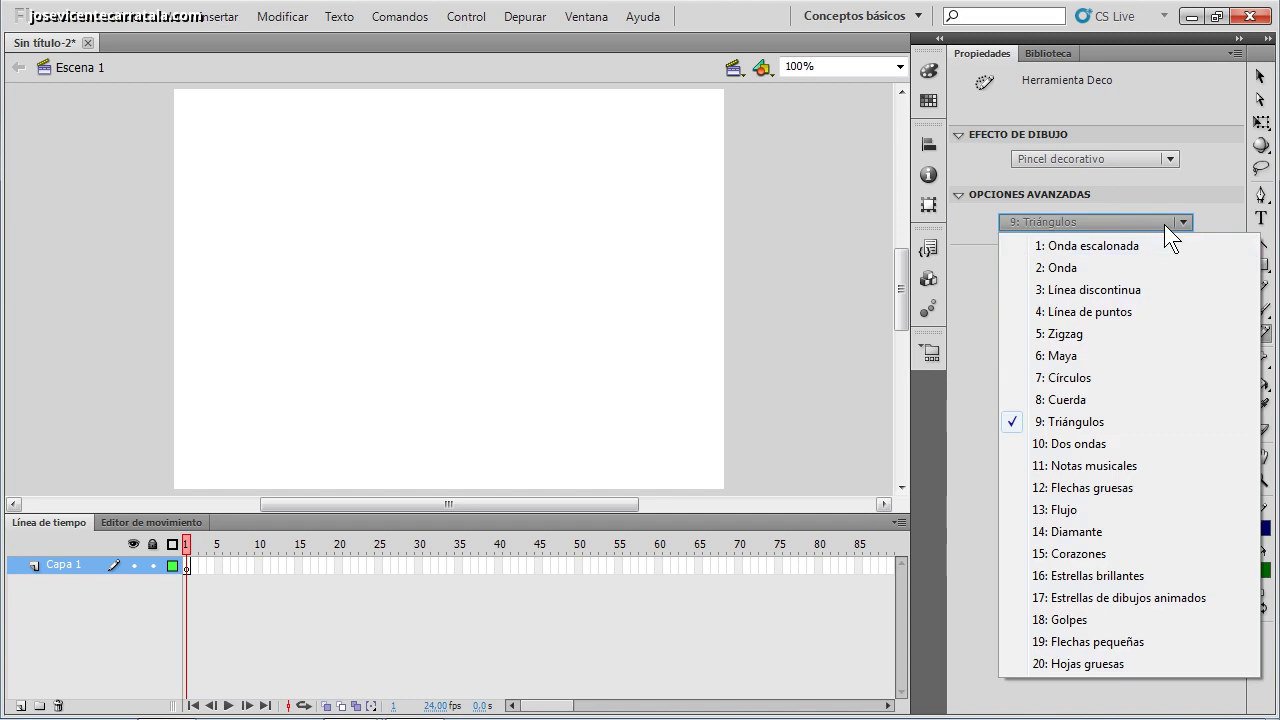
click(1062, 355)
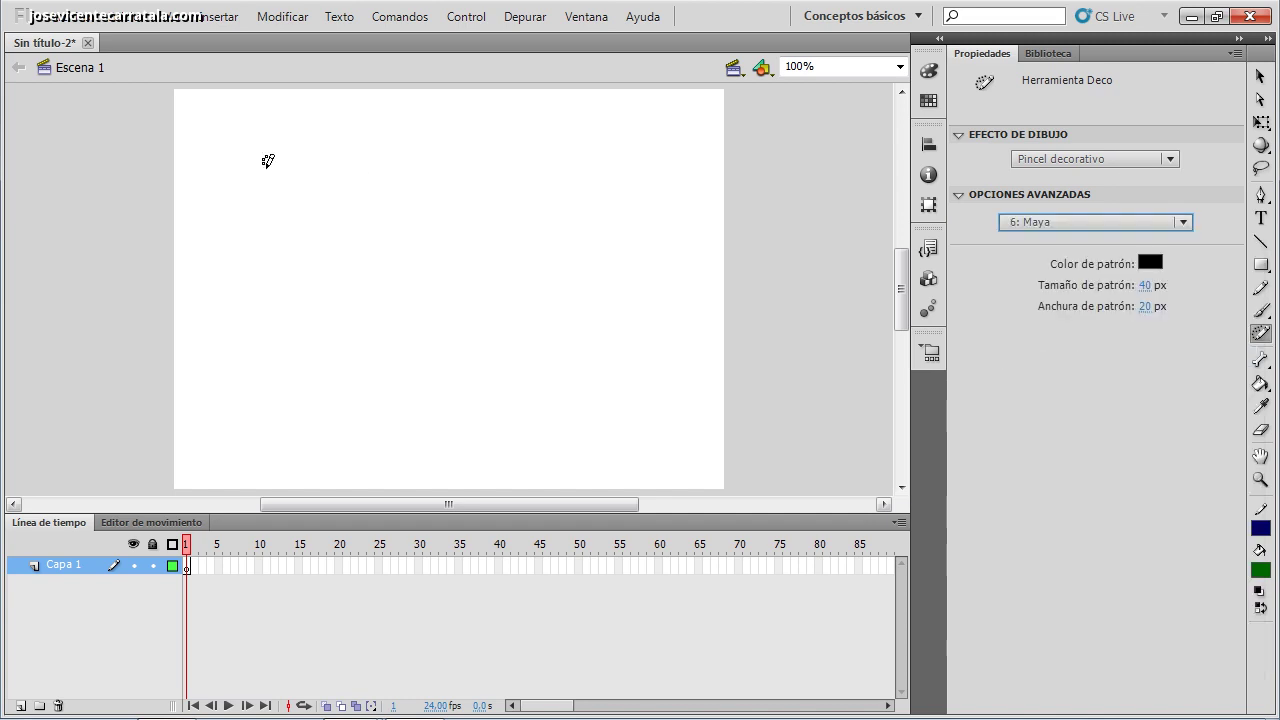
drag(267, 161, 651, 183)
key(ctrl+z)
key(v)
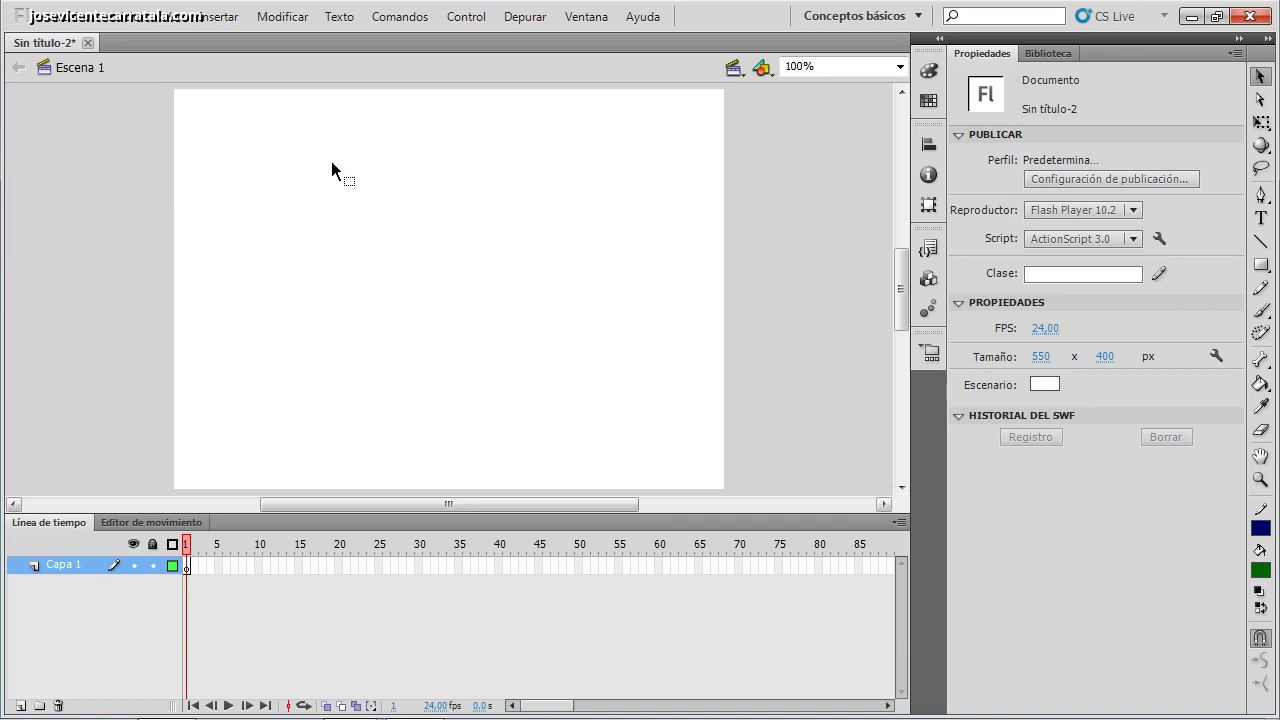
- Draw two Maya pattern strokes with the Deco tool, one across the upper stage and one down its left side
click(1261, 333)
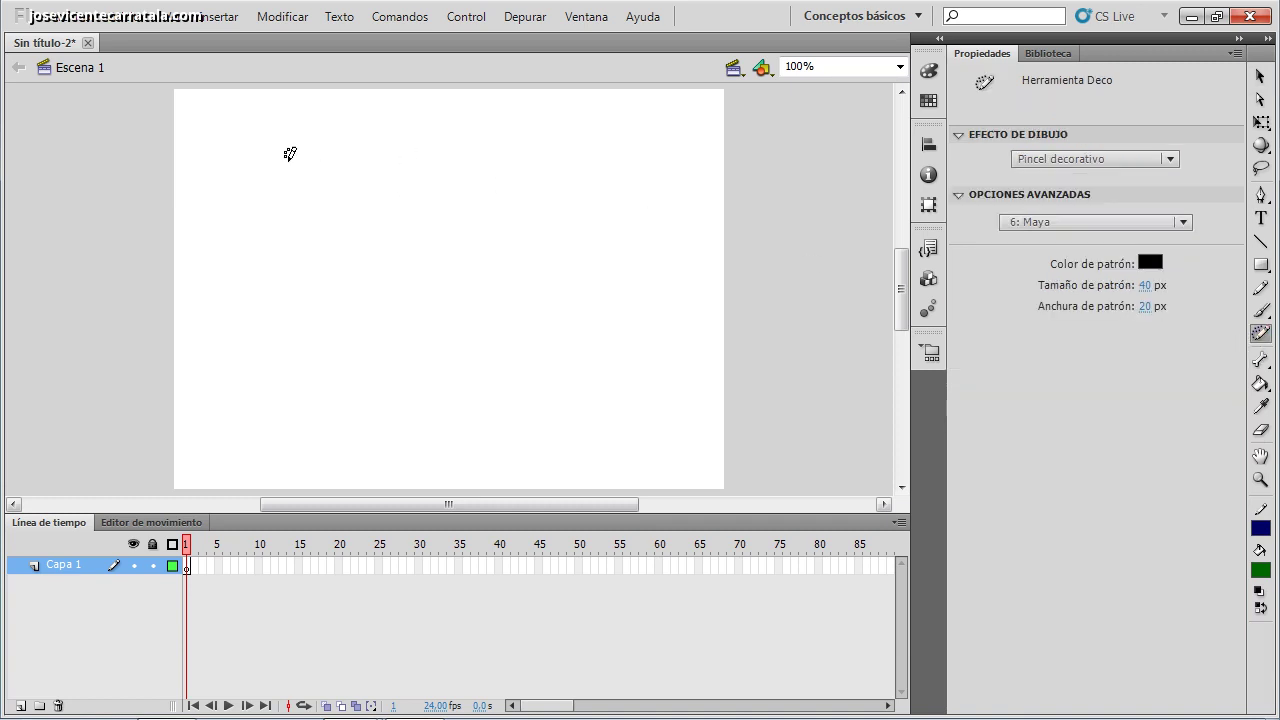
mouse_move(276, 160)
mouse_down()
mouse_move(663, 166)
mouse_move(629, 184)
mouse_up()
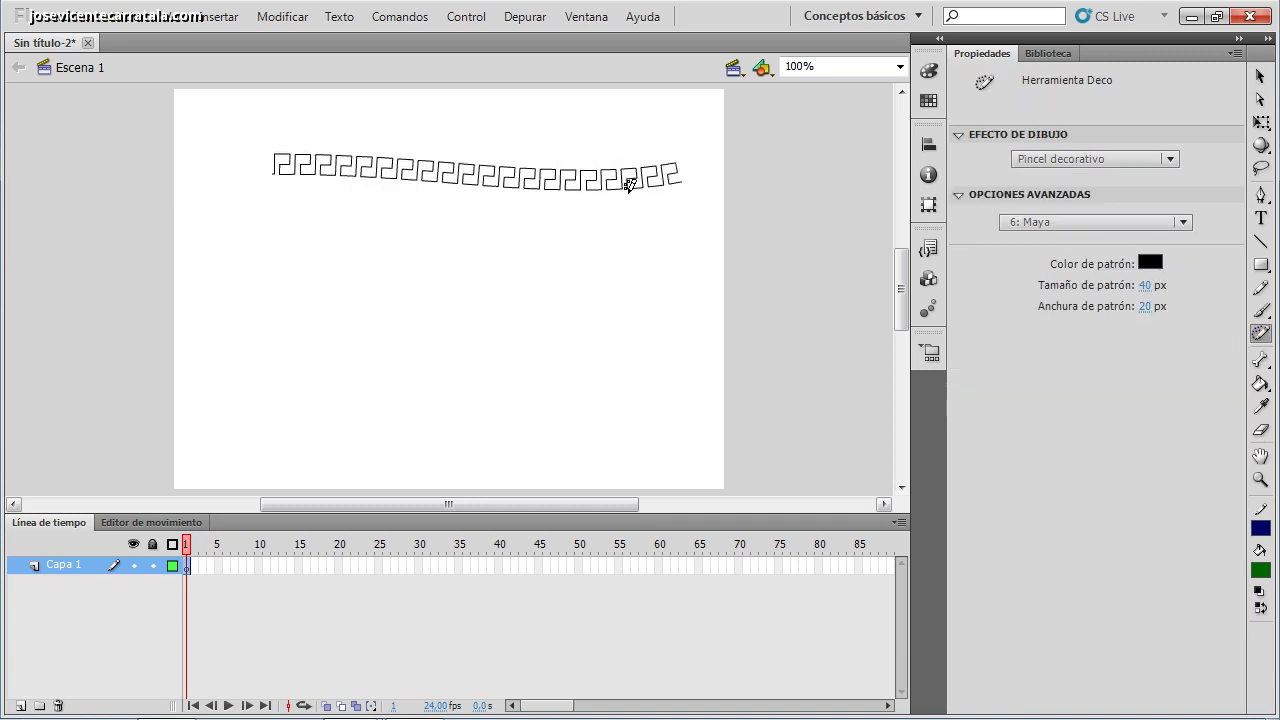
drag(276, 216, 283, 450)
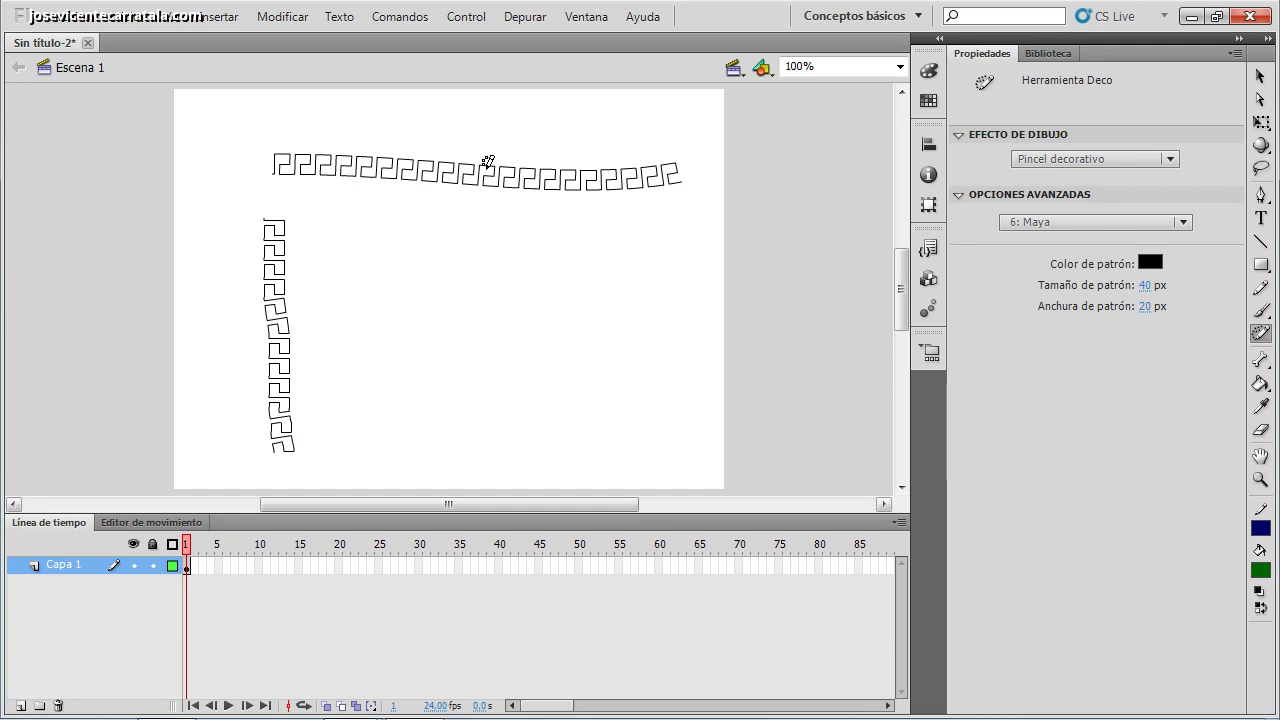
- Draw a curve mid-stage in the 10: Dos ondas pattern and another curve around it in the 11: Notas musicales pattern
click(1180, 226)
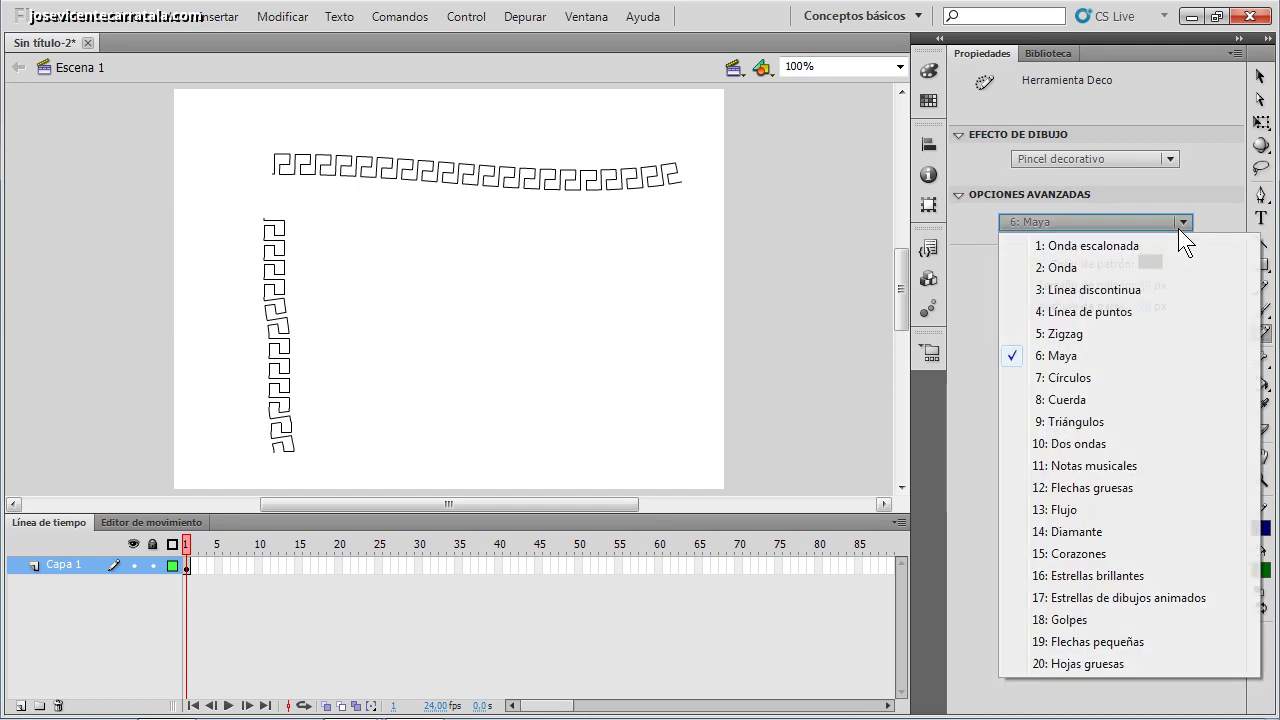
click(1075, 444)
mouse_move(393, 292)
mouse_down()
mouse_move(460, 271)
mouse_move(549, 325)
mouse_move(605, 390)
mouse_up()
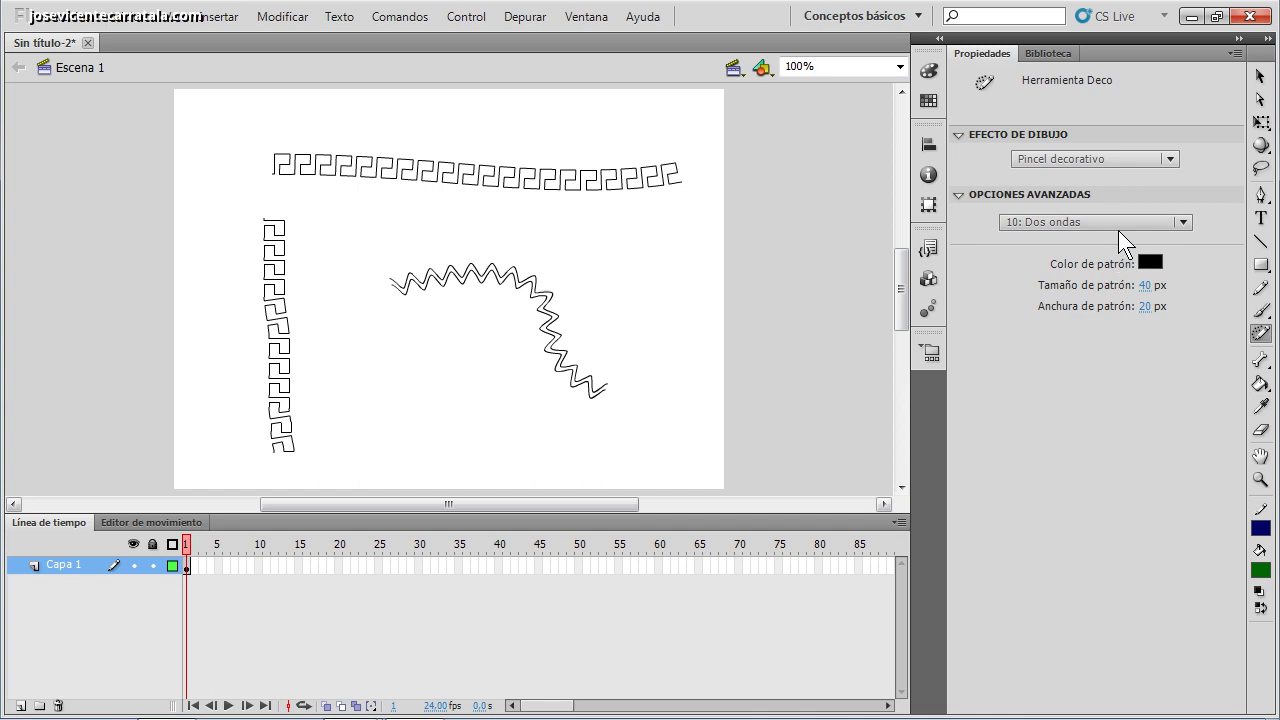
click(1120, 226)
click(1090, 466)
mouse_move(417, 232)
mouse_down()
mouse_move(585, 288)
mouse_move(580, 362)
mouse_move(612, 448)
mouse_up()
- Draw a sagging curve in the 12: Flechas gruesas pattern from the vertical Maya stroke to the stage's right side
click(1114, 226)
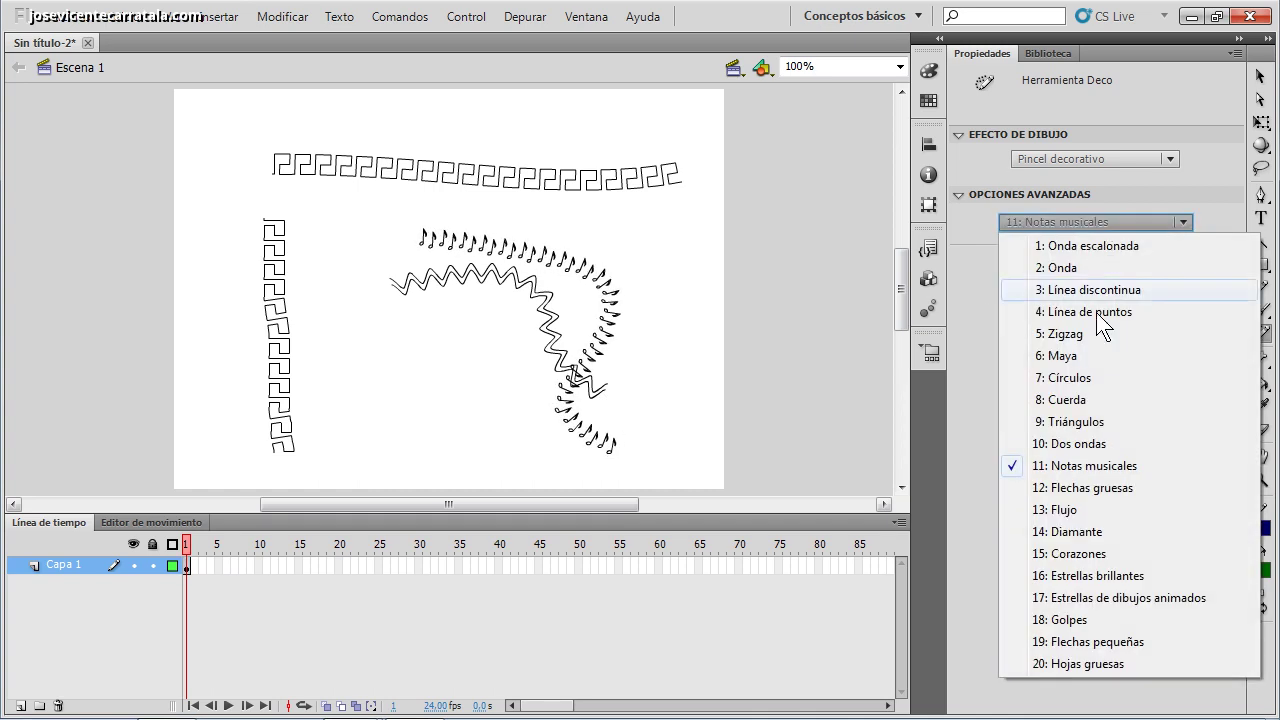
click(1068, 488)
mouse_move(292, 336)
mouse_down()
mouse_move(530, 392)
mouse_move(680, 314)
mouse_up()
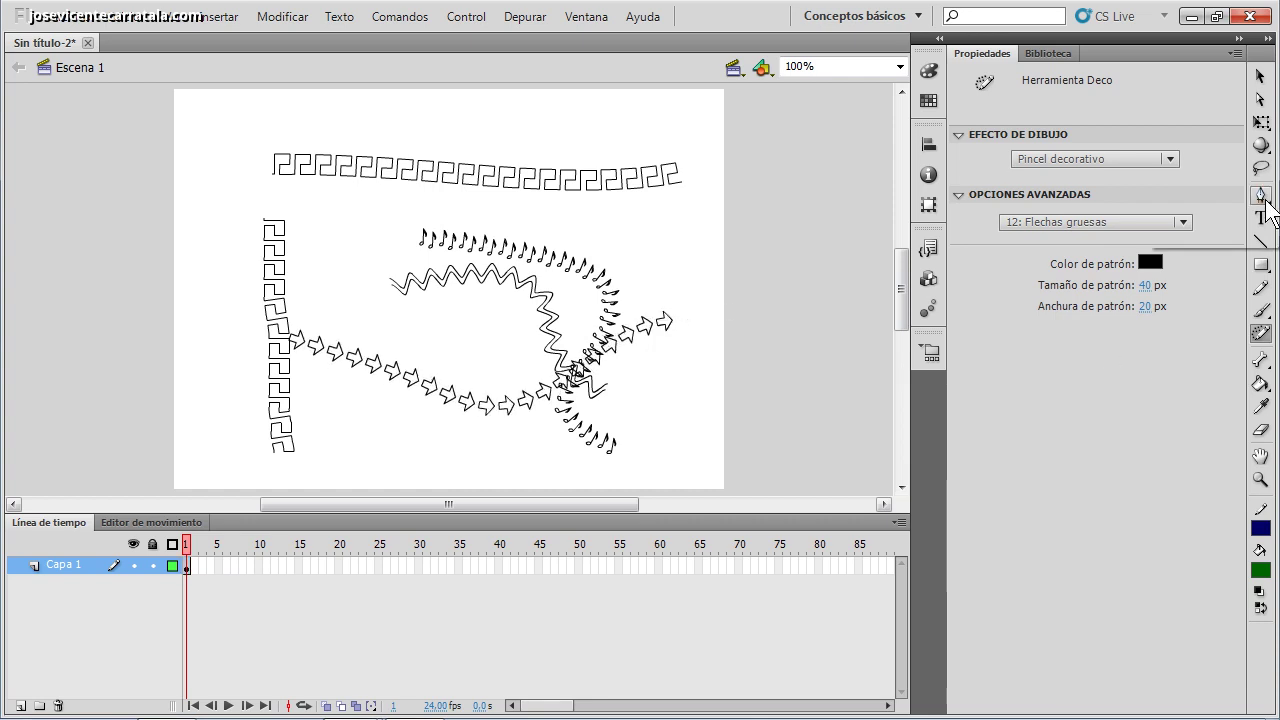
click(1260, 76)
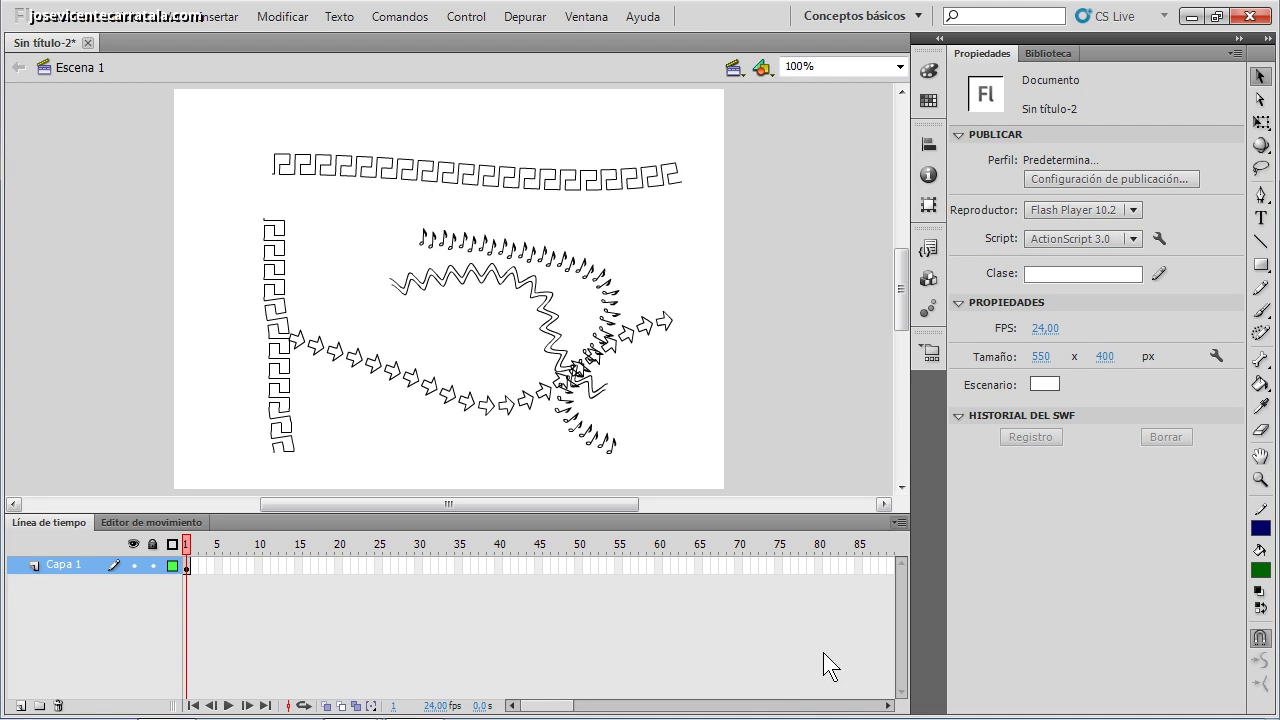
mouse_move(352, 695)
click(284, 624)
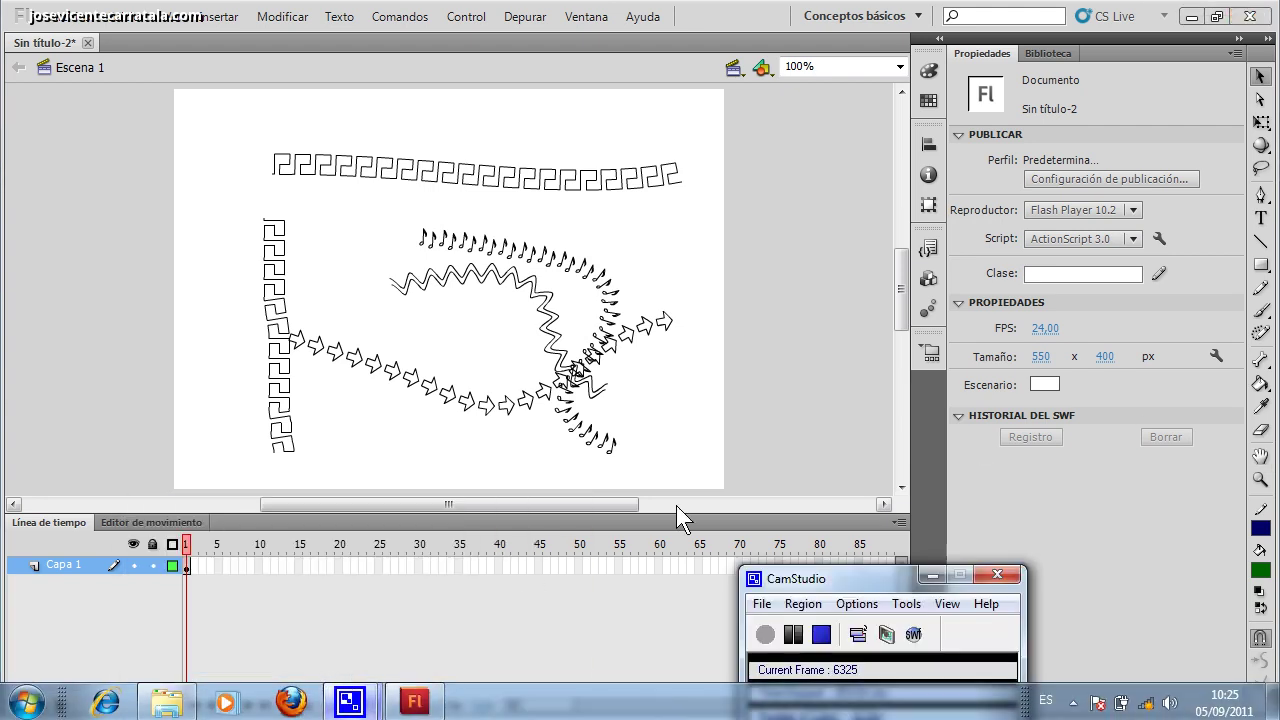